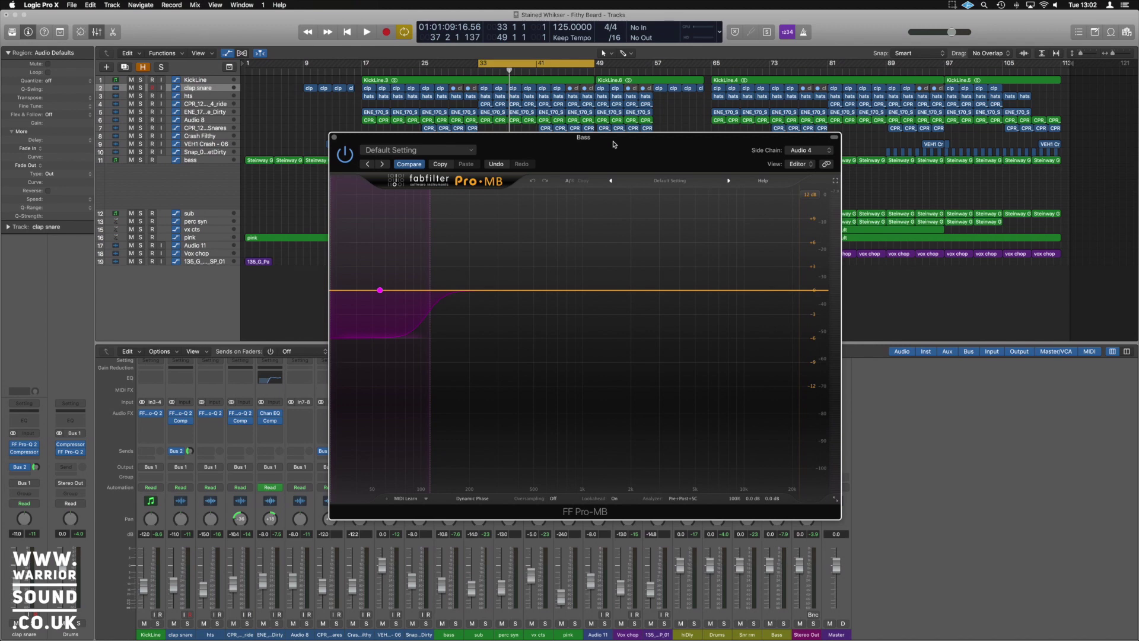
Reopen the FF Pro-MB on the Bass bus and bypass its low-frequency band
{"action": "left_click", "coordinate": [335, 138]}
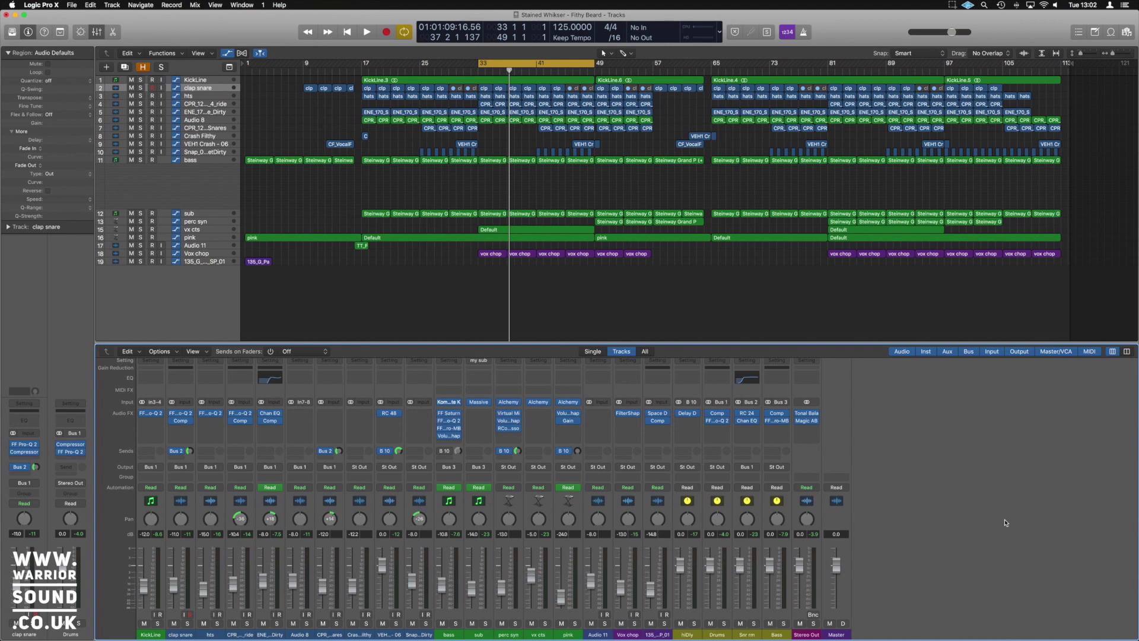
{"action": "left_click", "coordinate": [780, 423]}
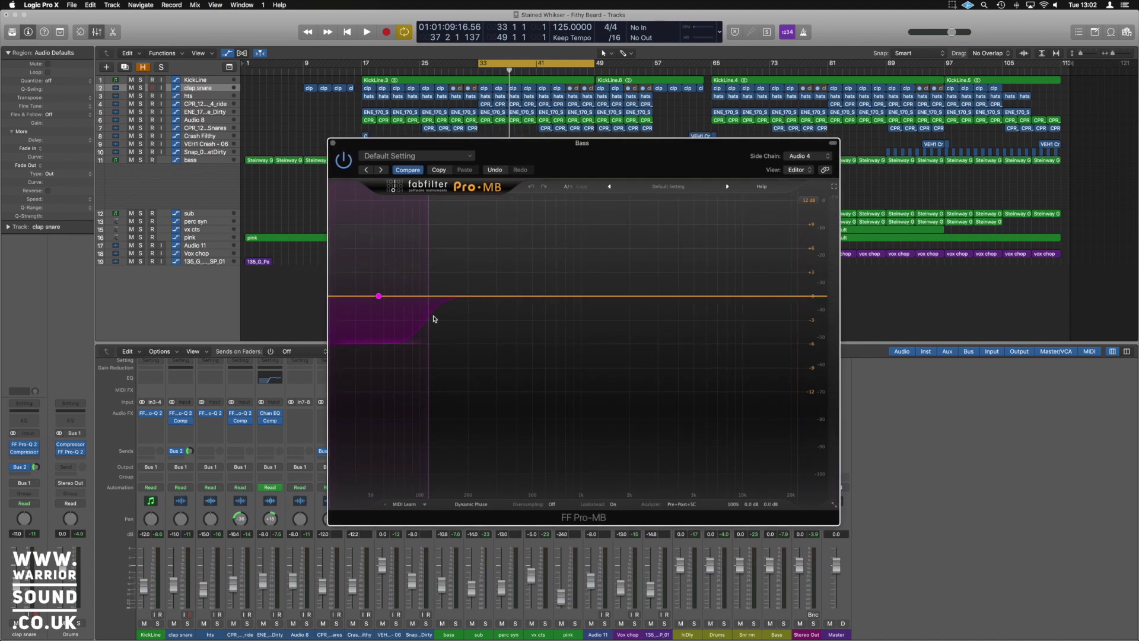
{"action": "left_click", "coordinate": [379, 296]}
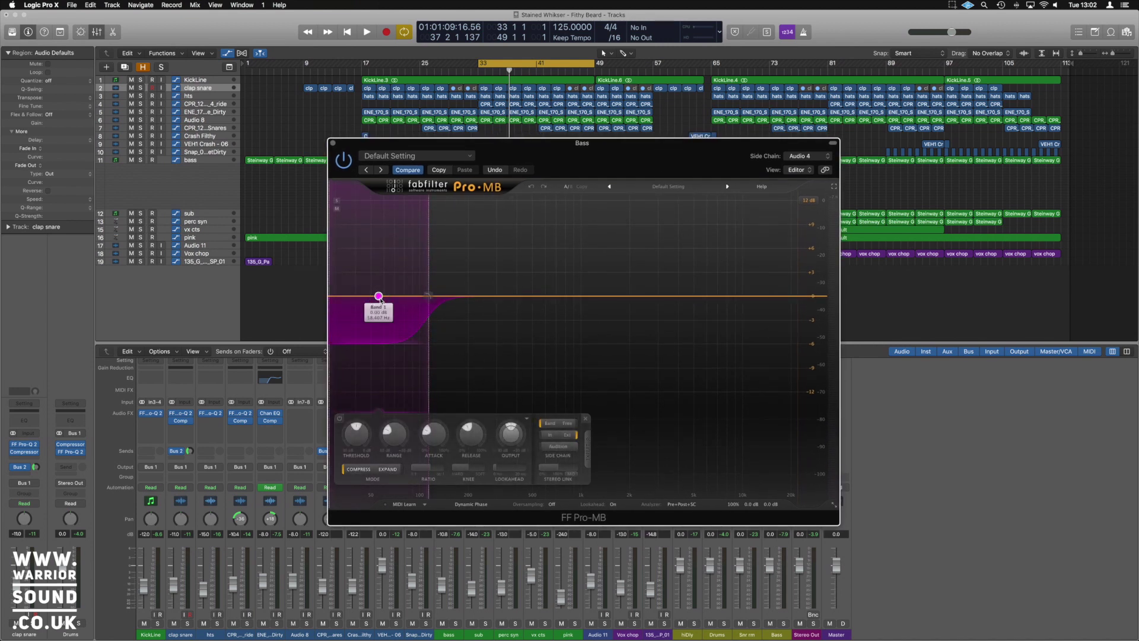
{"action": "left_click", "coordinate": [340, 418]}
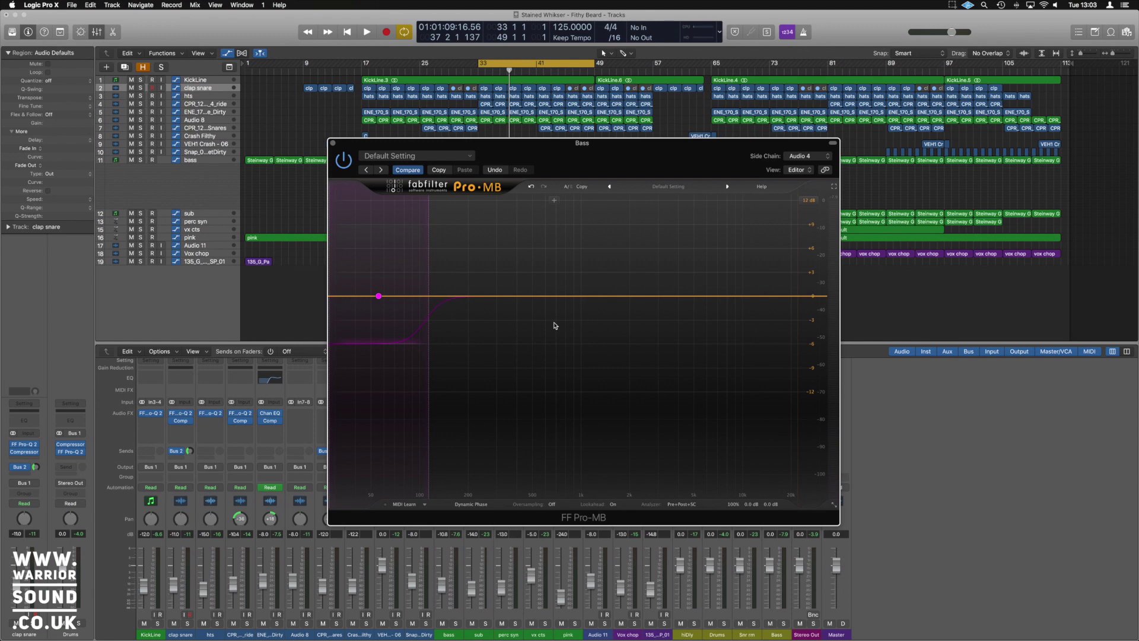
Play the looped section to hear the kick and bass together with the low band bypassed
{"action": "key", "text": "space"}
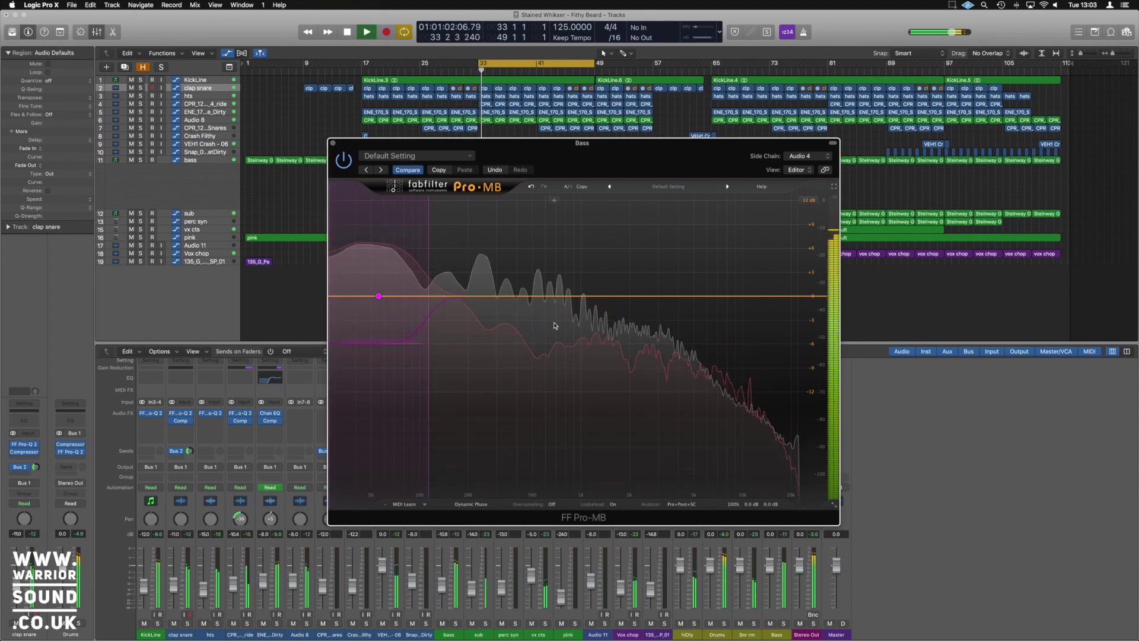
{"action": "key", "text": "space"}
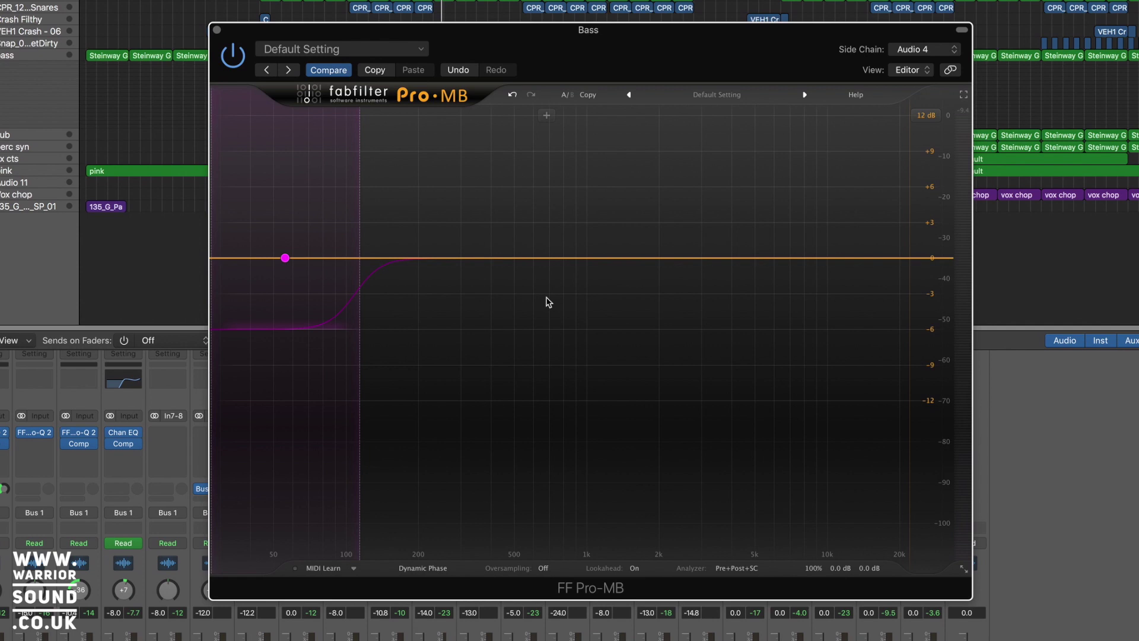
{"action": "key", "text": "space"}
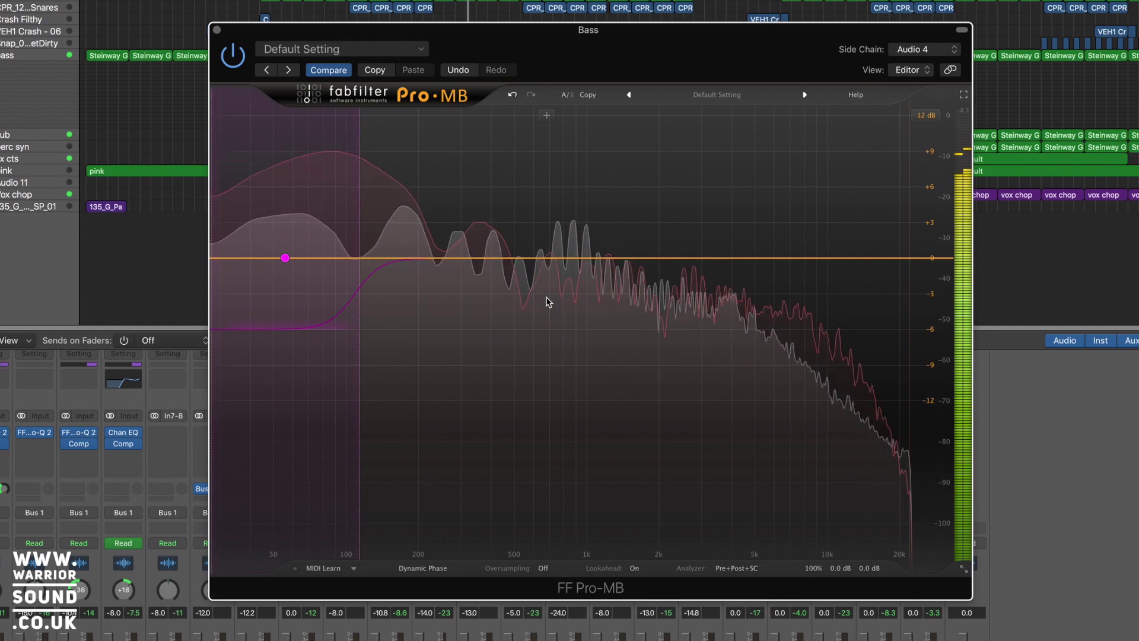
{"action": "key", "text": "space"}
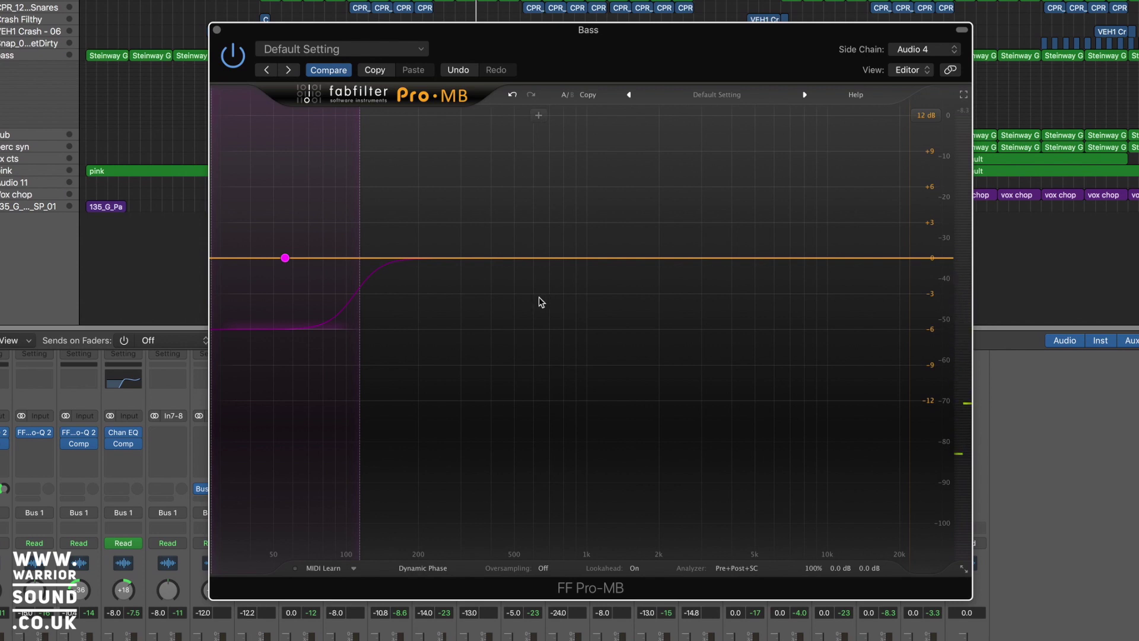
Re-enable the low band and play the loop, switching the whole Pro-MB off and on to compare the sidechain ducking
{"action": "left_click", "coordinate": [286, 262]}
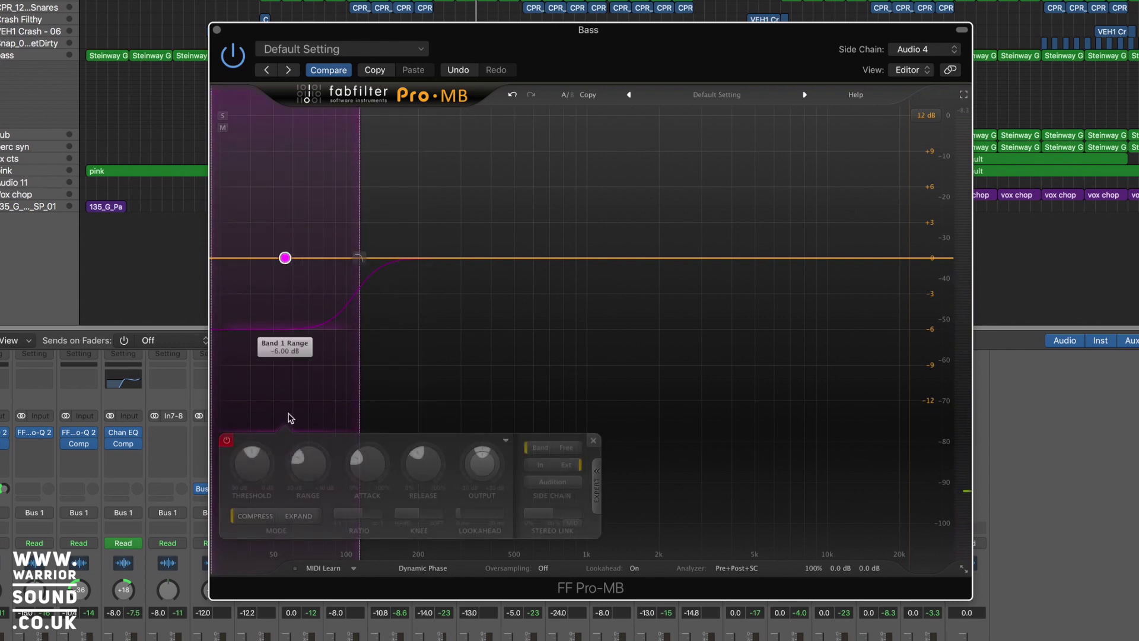
{"action": "key", "text": "space"}
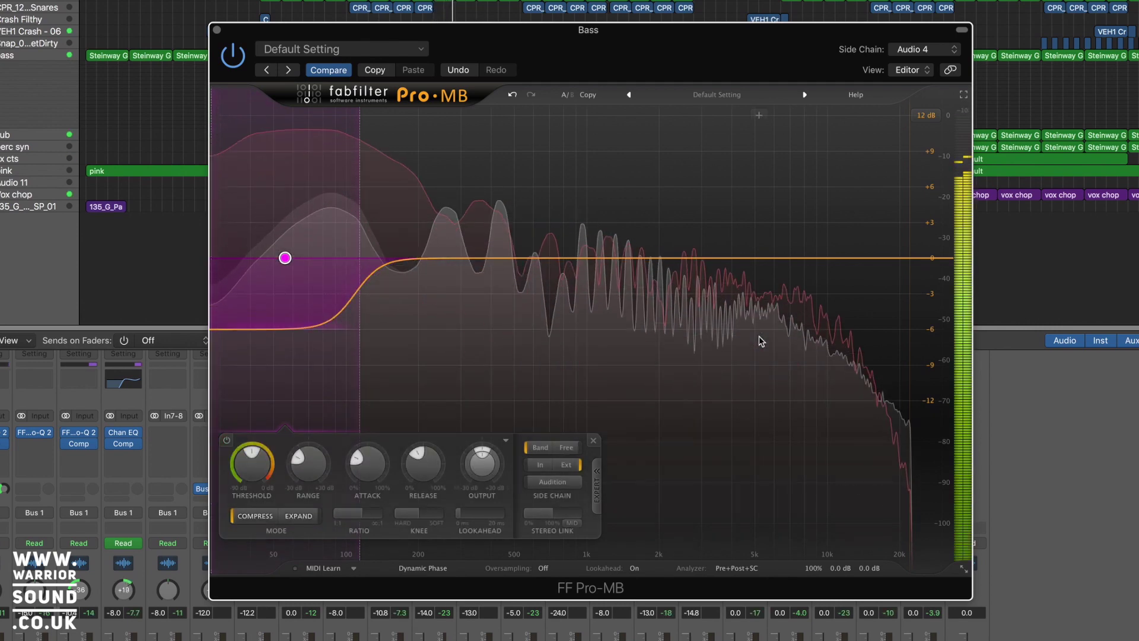
{"action": "left_click", "coordinate": [233, 57]}
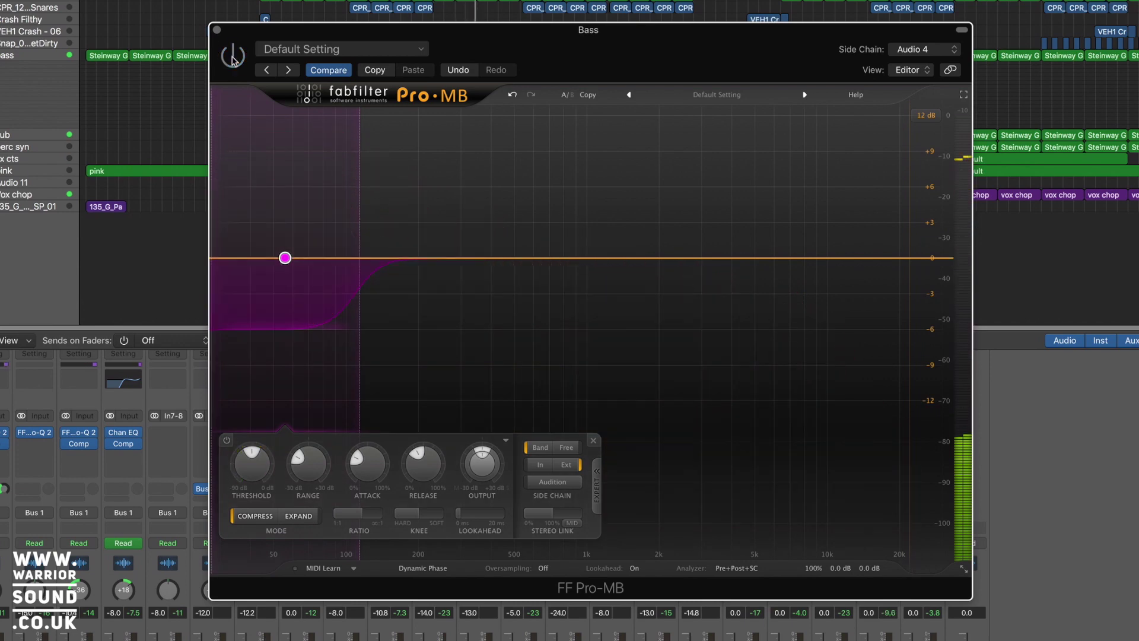
{"action": "left_click", "coordinate": [233, 57]}
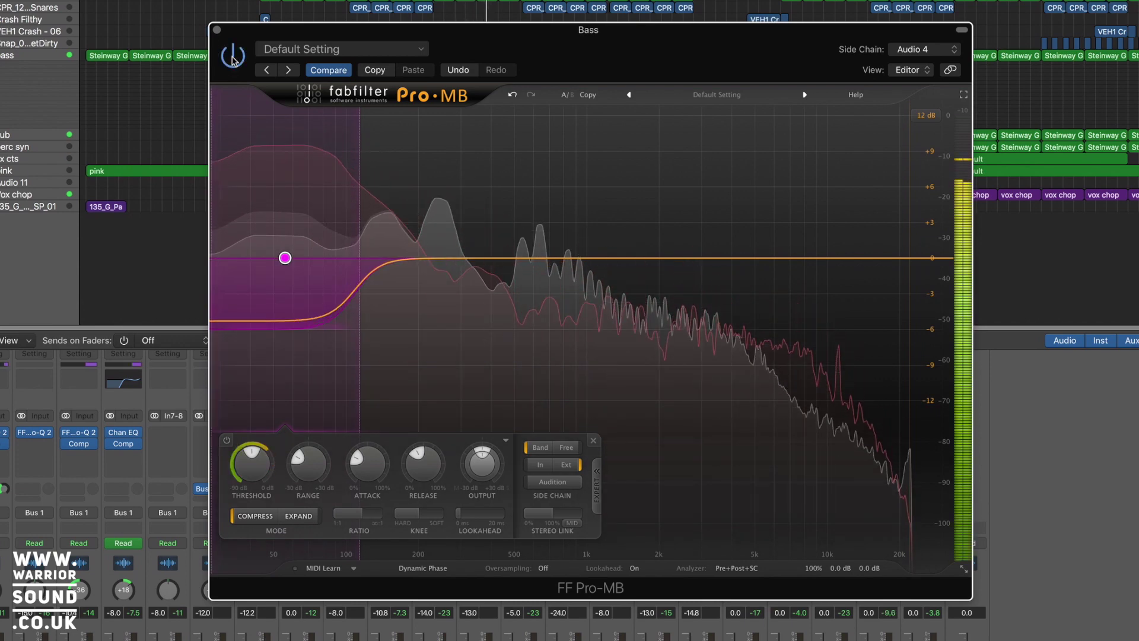
{"action": "key", "text": "space"}
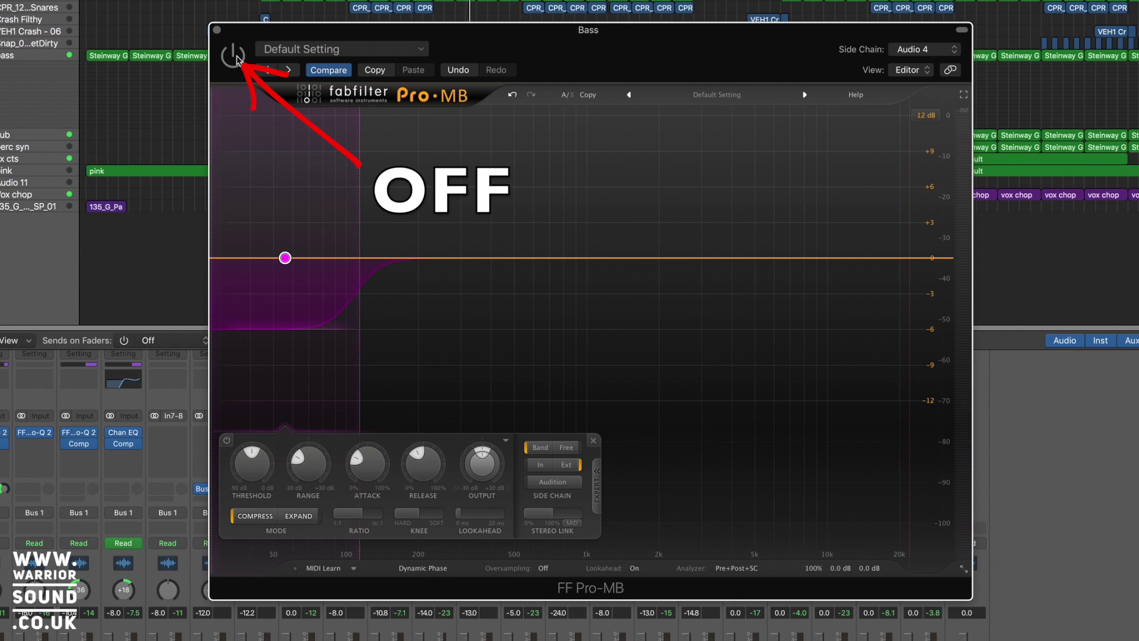
{"action": "left_click", "coordinate": [237, 59]}
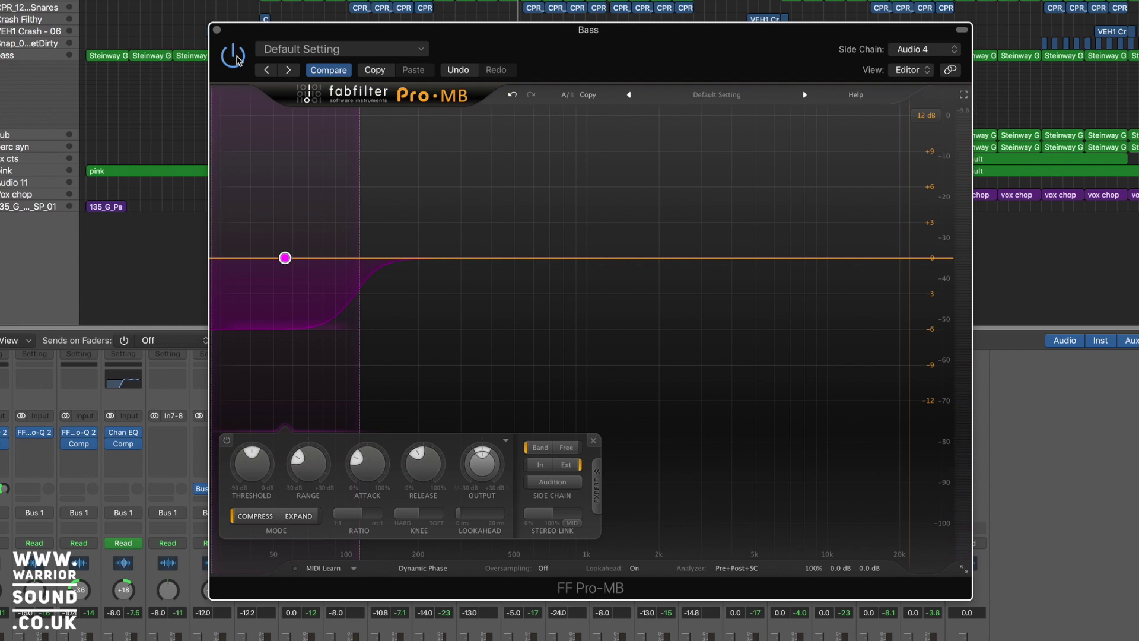
Close the Pro-MB, open the Compressor on the Bass bus and play the loop through it
{"action": "left_click", "coordinate": [217, 30]}
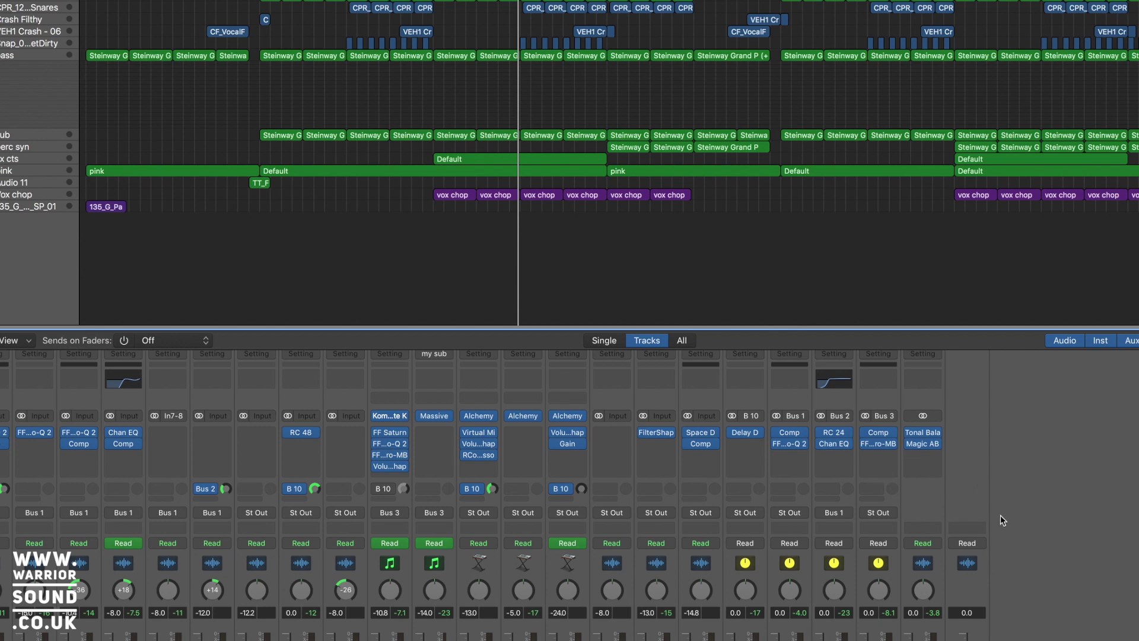
{"action": "left_click", "coordinate": [880, 437]}
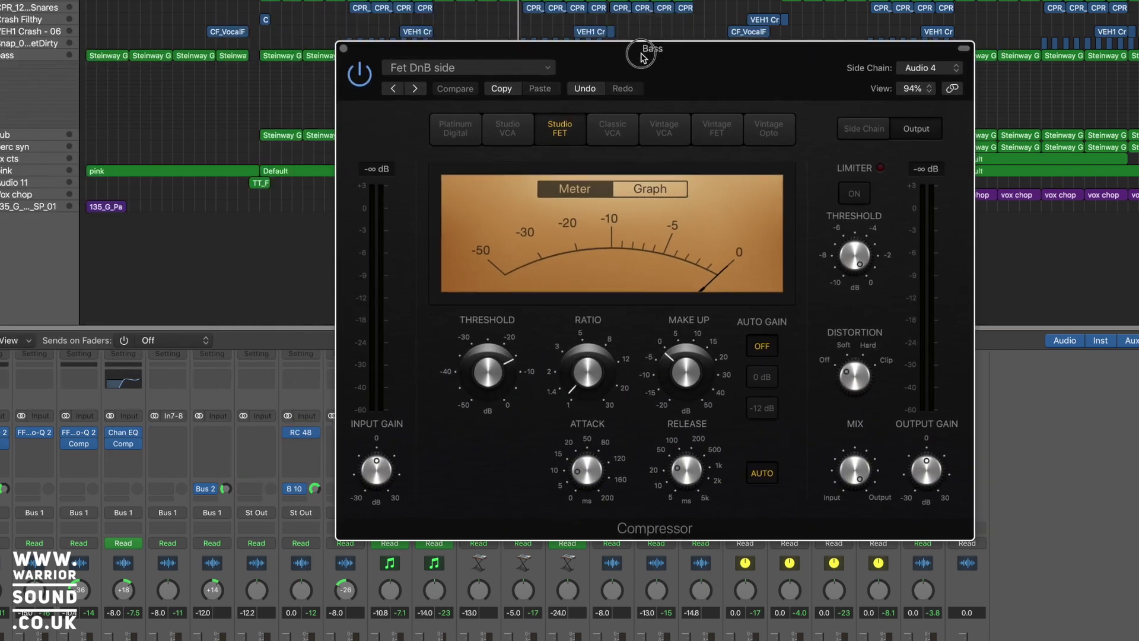
{"action": "key", "text": "space"}
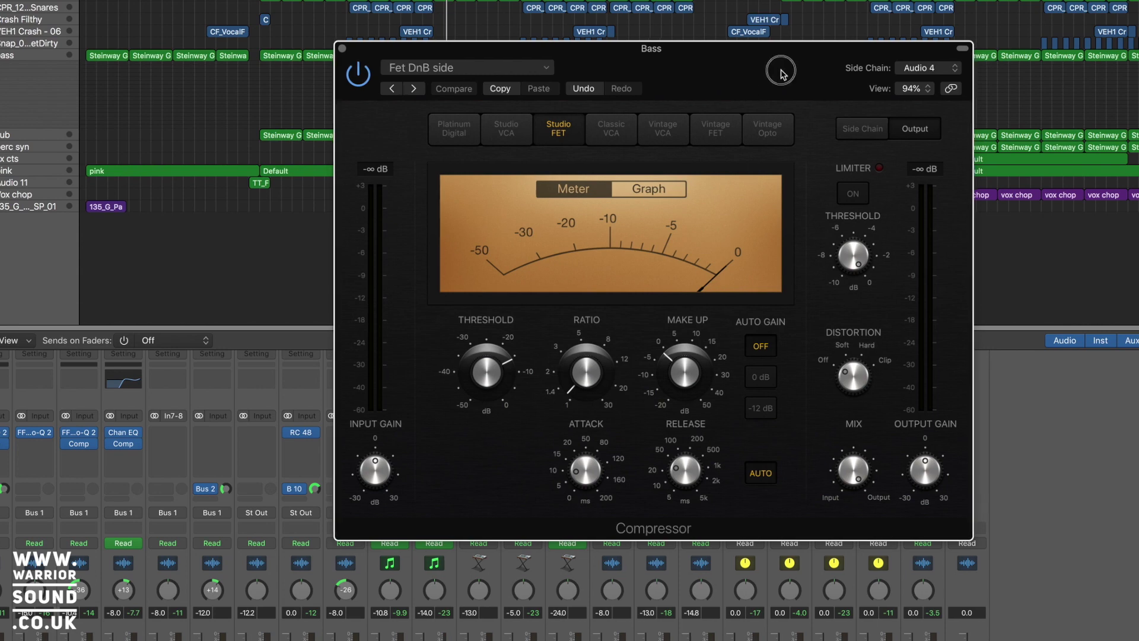
{"action": "mouse_move", "coordinate": [760, 87]}
{"action": "left_mouse_down"}
{"action": "mouse_move", "coordinate": [488, 106]}
{"action": "mouse_move", "coordinate": [771, 93]}
{"action": "left_mouse_up"}
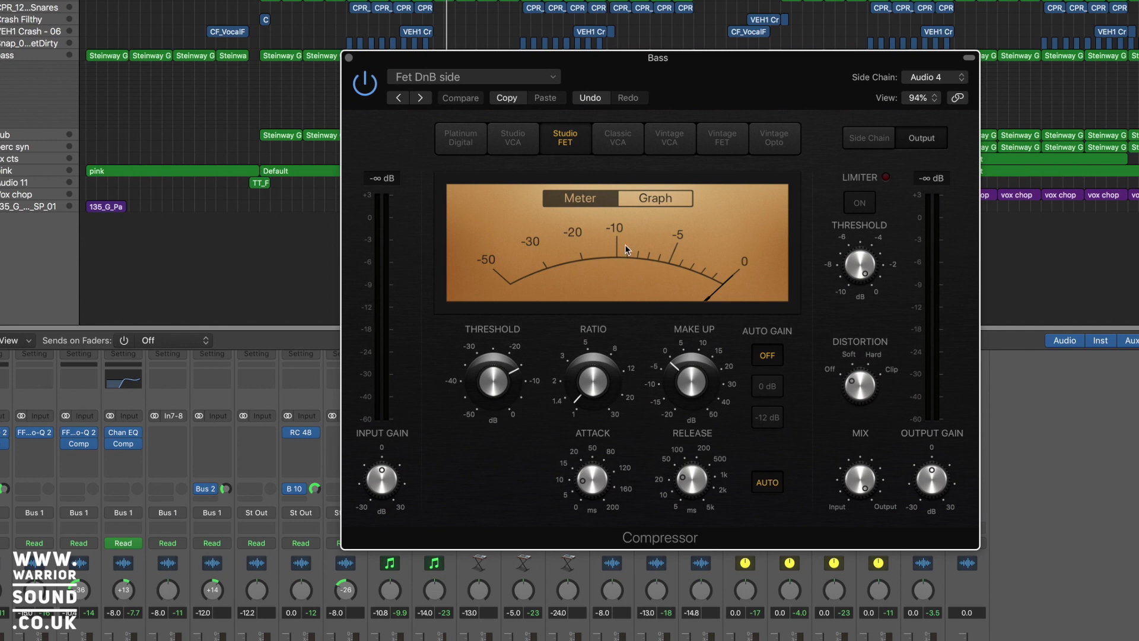
{"action": "key", "text": "space"}
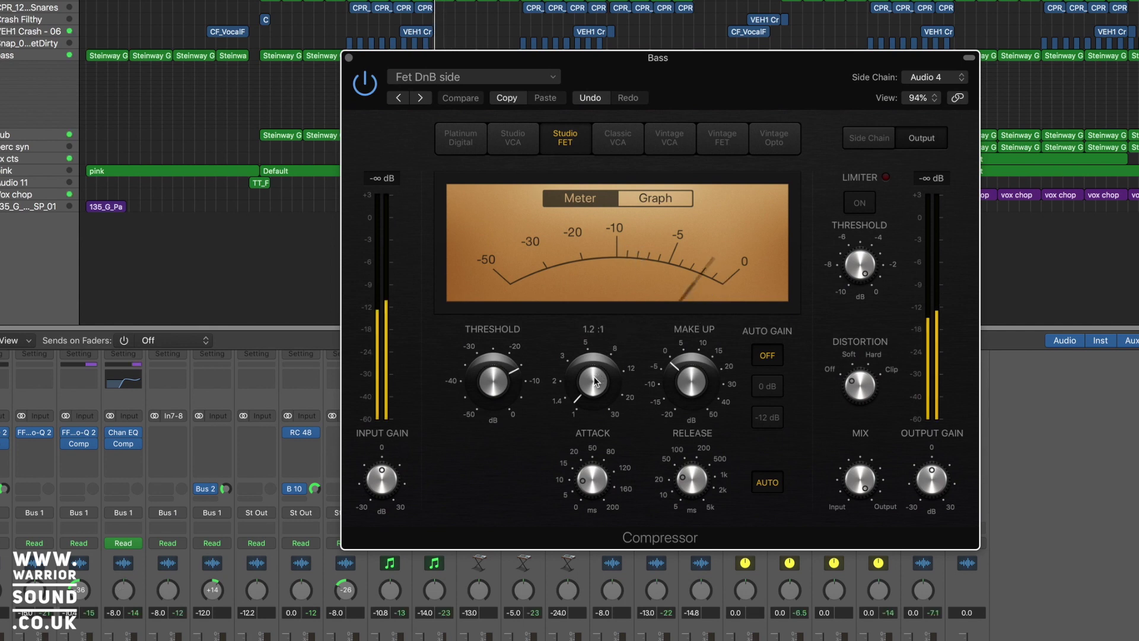
Try a compressor ratio of 1.8:1 and play the loop, toggling the plug-in's bypass to compare
{"action": "left_click_drag", "start_coordinate": [596, 382], "coordinate": [588, 362]}
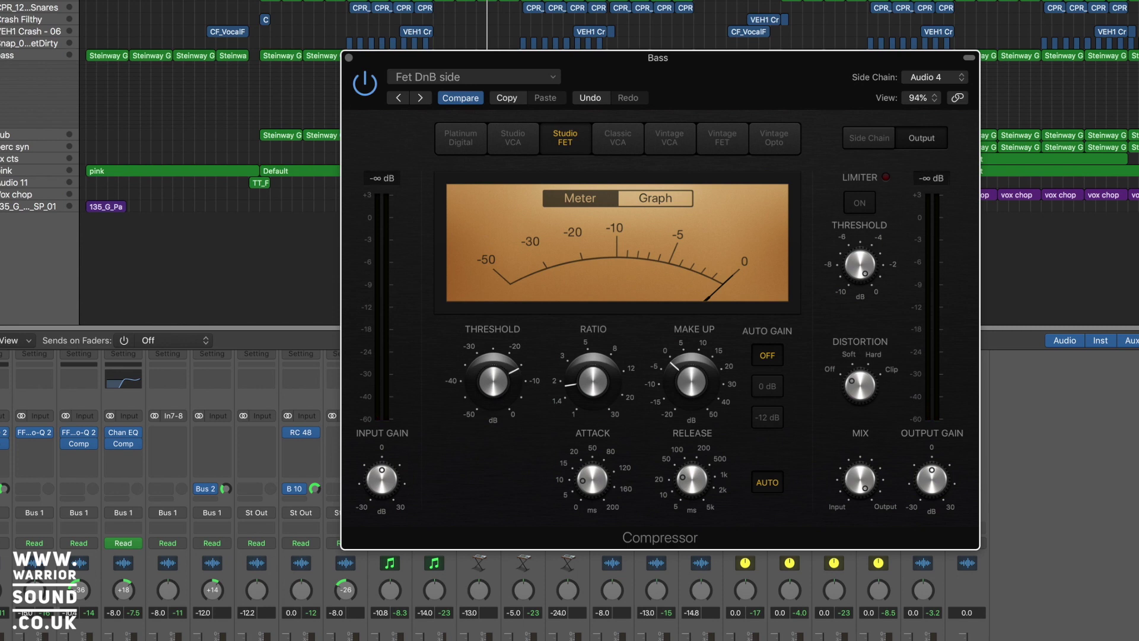
{"action": "key", "text": "space"}
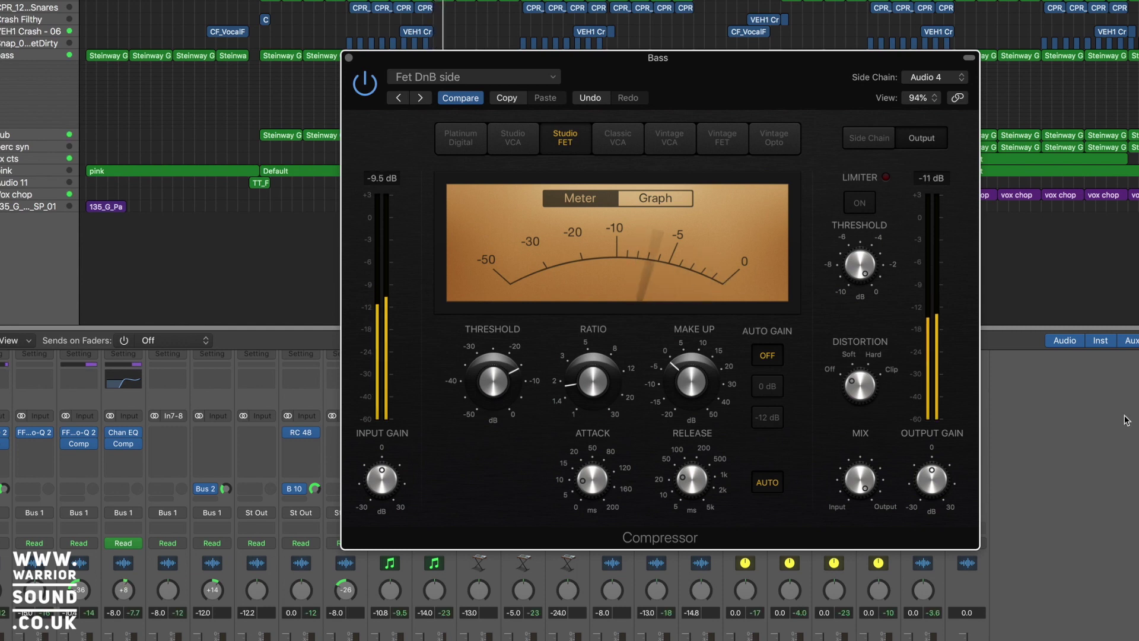
{"action": "left_click", "coordinate": [365, 84]}
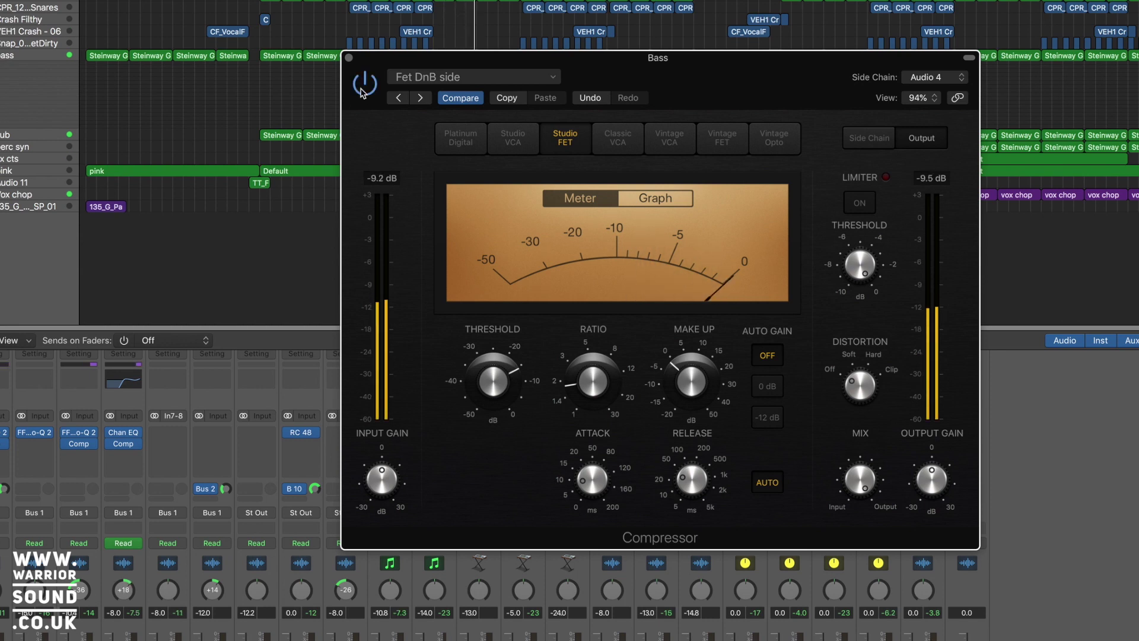
Lower the compressor's ratio to 1.2:1 while listening to the loop
{"action": "mouse_move", "coordinate": [601, 385]}
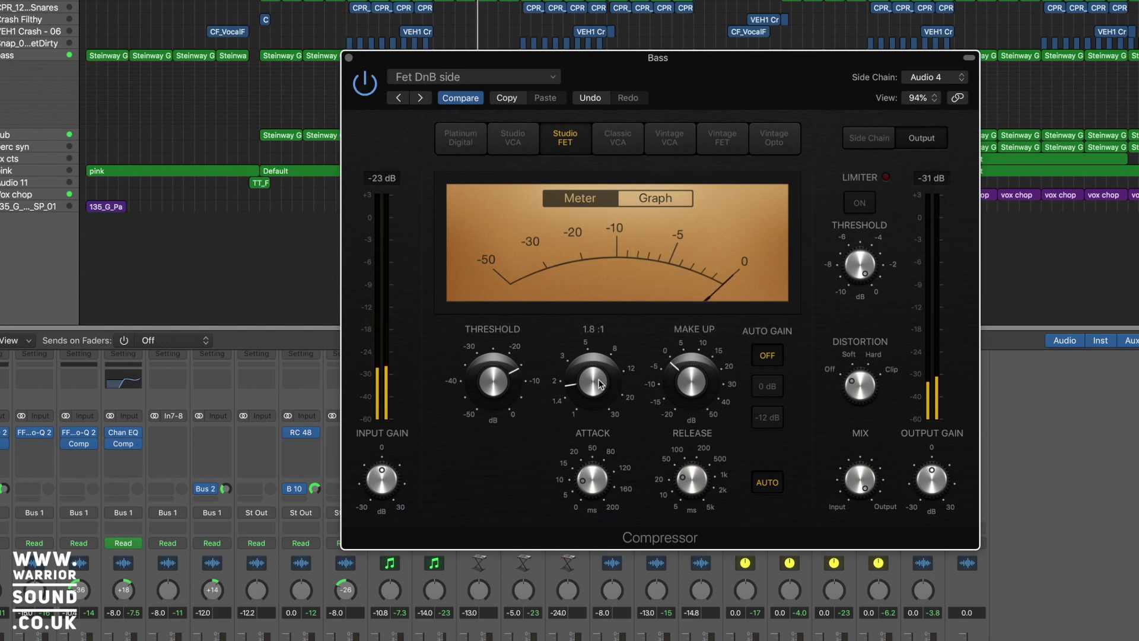
{"action": "left_click_drag", "start_coordinate": [595, 389], "coordinate": [597, 401]}
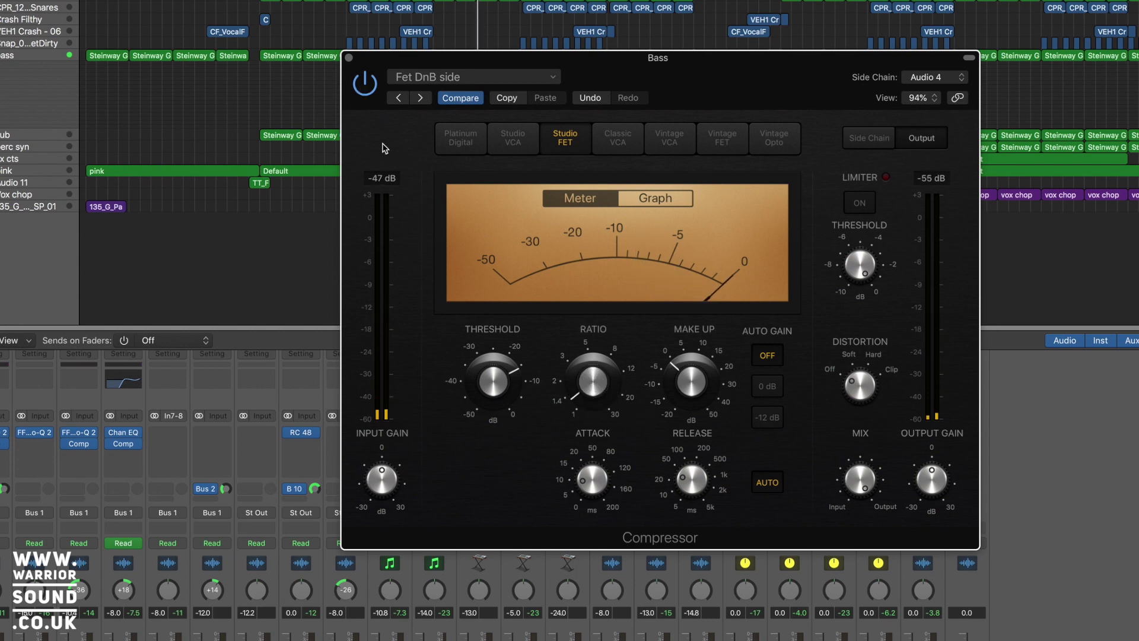
{"action": "key", "text": "space"}
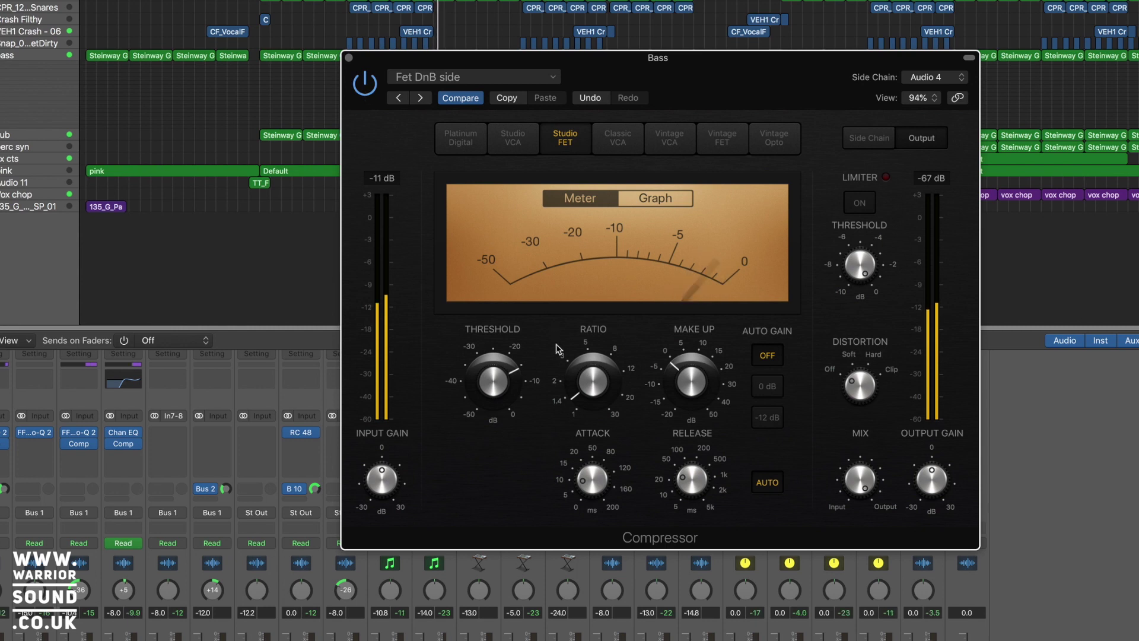
{"action": "mouse_move", "coordinate": [598, 391]}
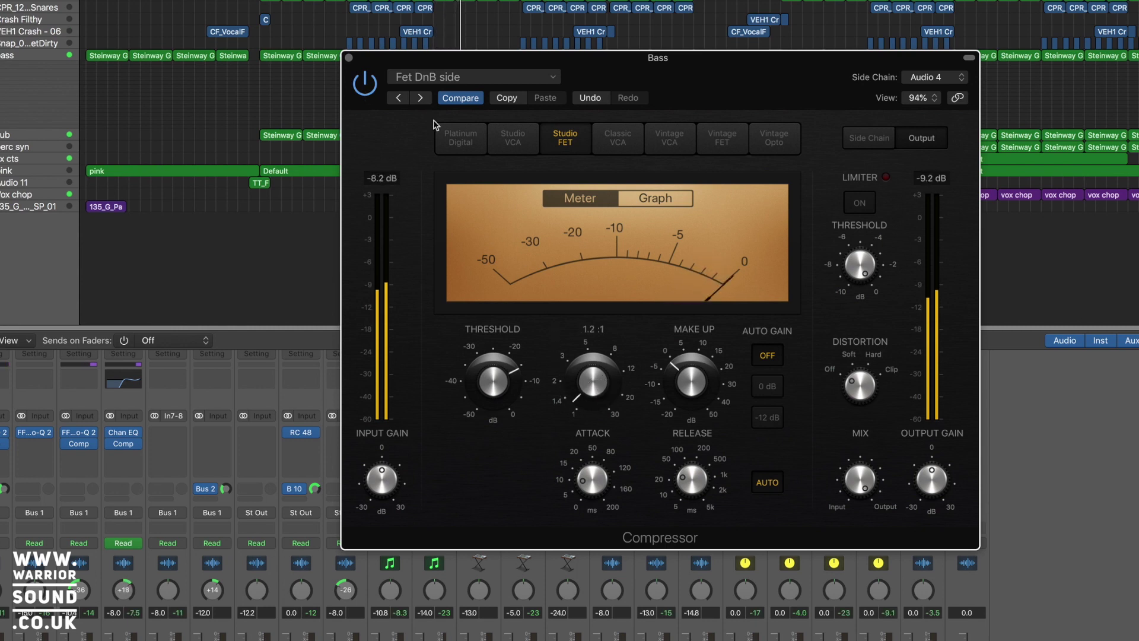
Close the Compressor, reopen the Bass bus's existing Pro-MB and play the loop to check its low-band ducking
{"action": "left_click", "coordinate": [349, 58]}
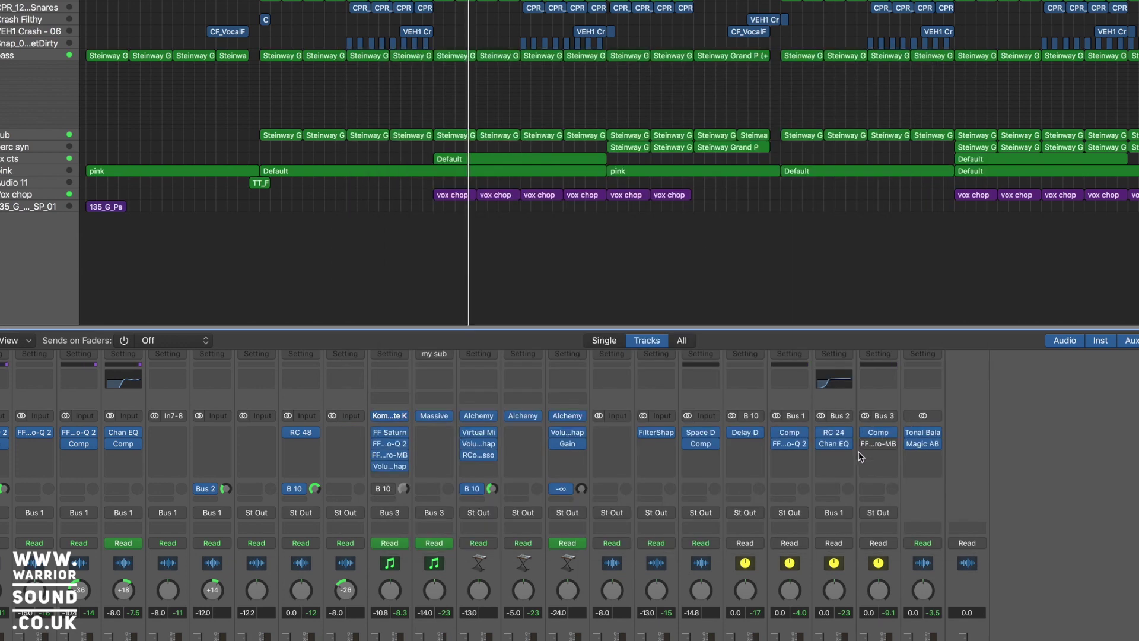
{"action": "left_click", "coordinate": [882, 449]}
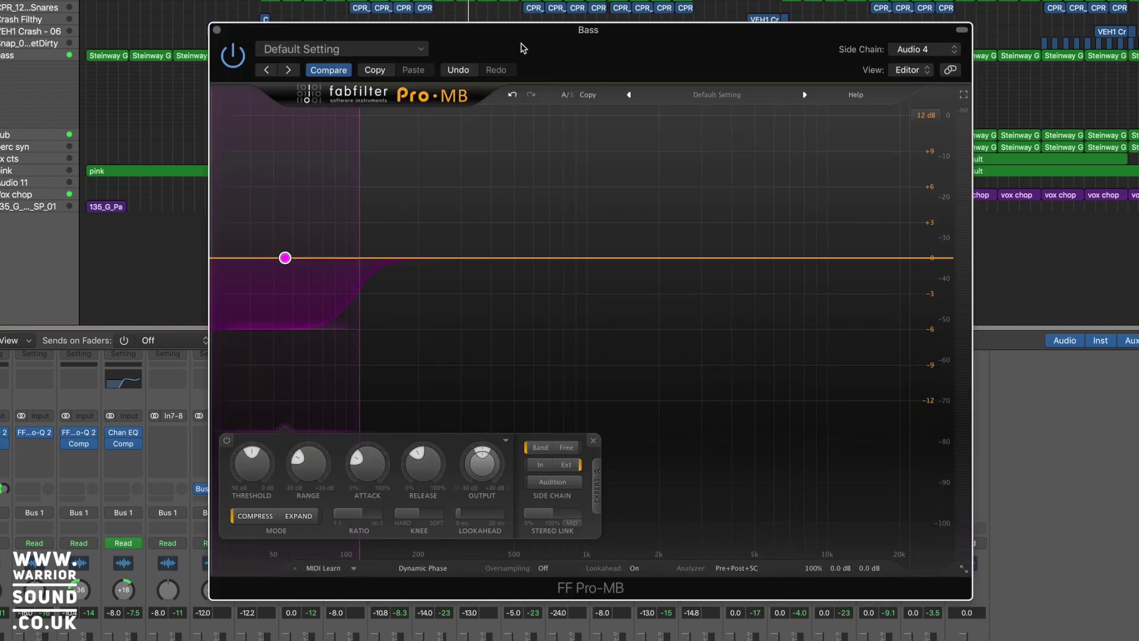
{"action": "left_click_drag", "start_coordinate": [522, 48], "coordinate": [569, 52]}
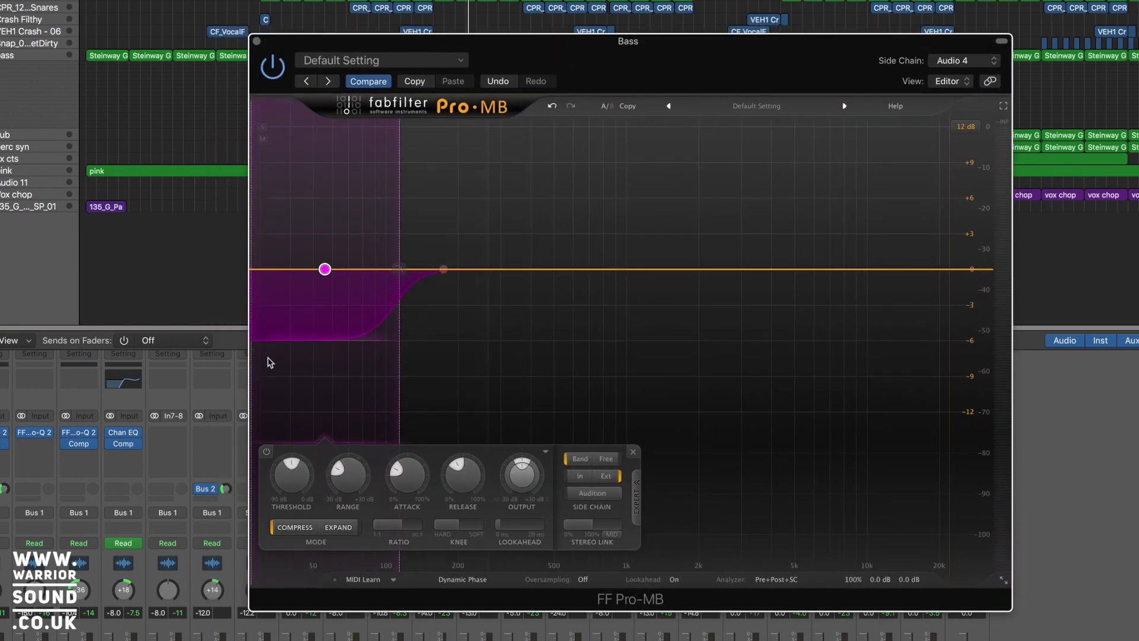
{"action": "key", "text": "space"}
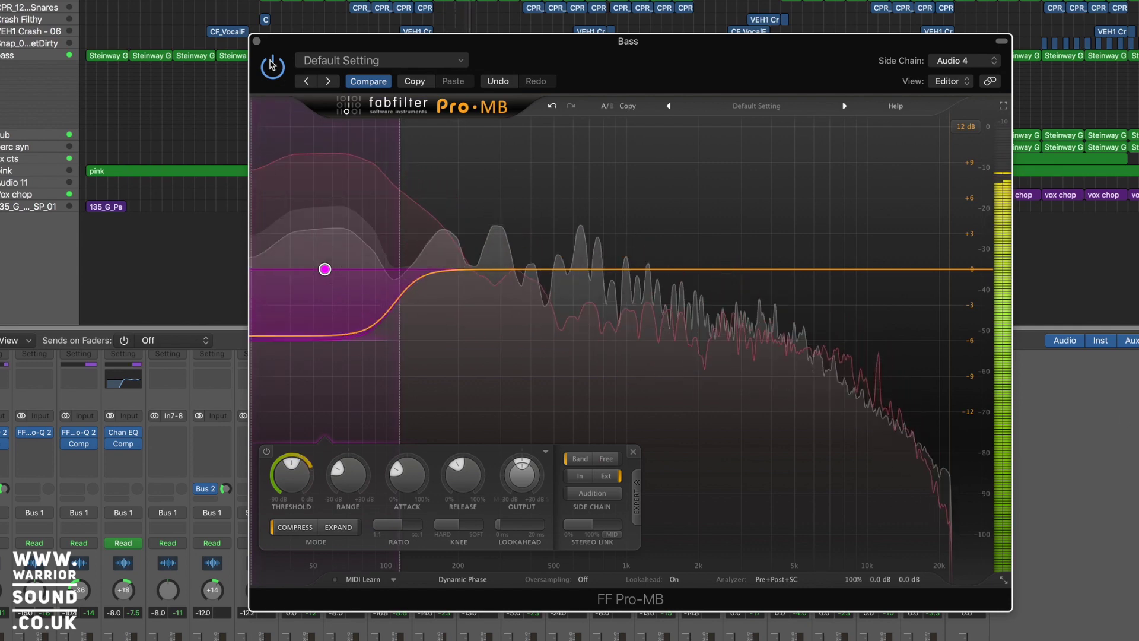
{"action": "key", "text": "space"}
Insert a fresh FF Pro-MB on the Bass bus and set its side chain to KickLine (Audio 4)
{"action": "left_click", "coordinate": [256, 40]}
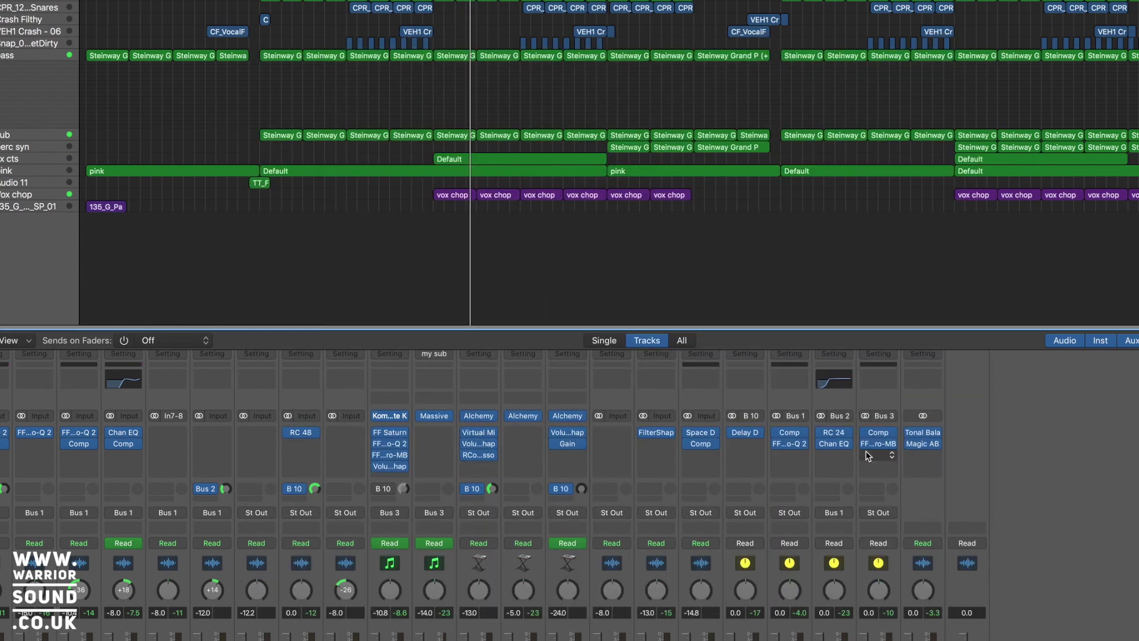
{"action": "left_click", "coordinate": [893, 456]}
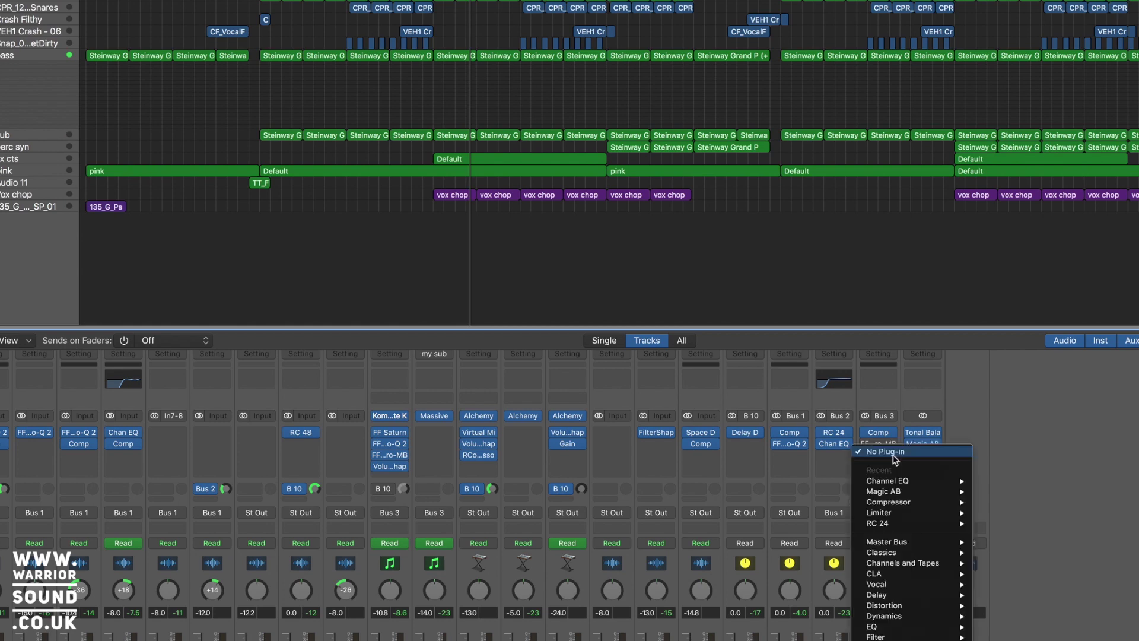
{"action": "mouse_move", "coordinate": [919, 543]}
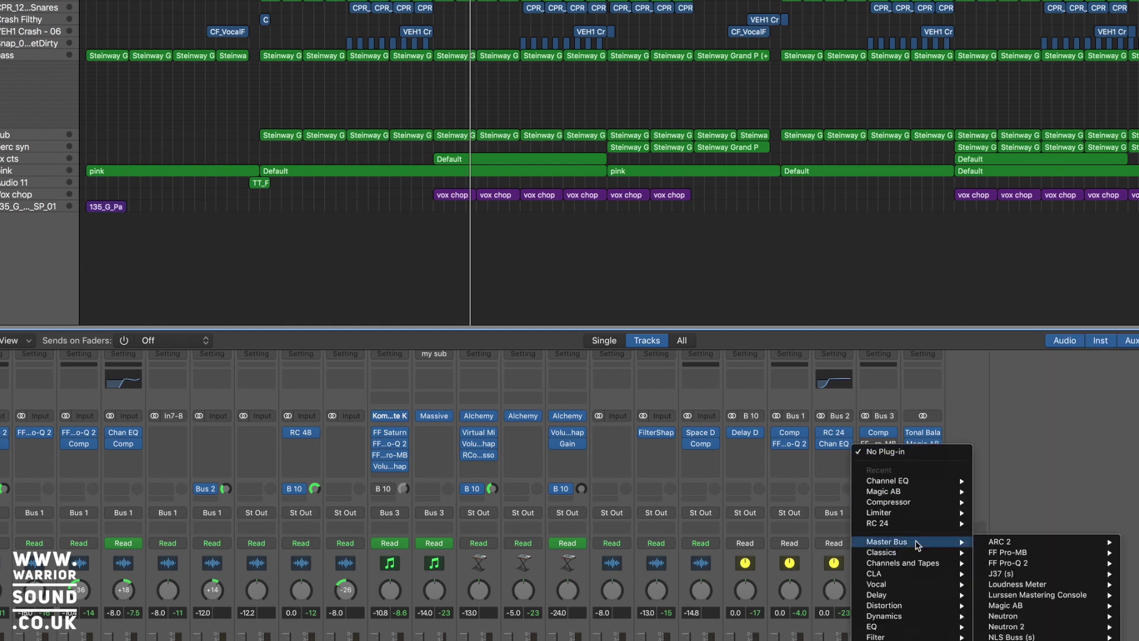
{"action": "mouse_move", "coordinate": [1043, 556]}
{"action": "left_click", "coordinate": [1135, 552]}
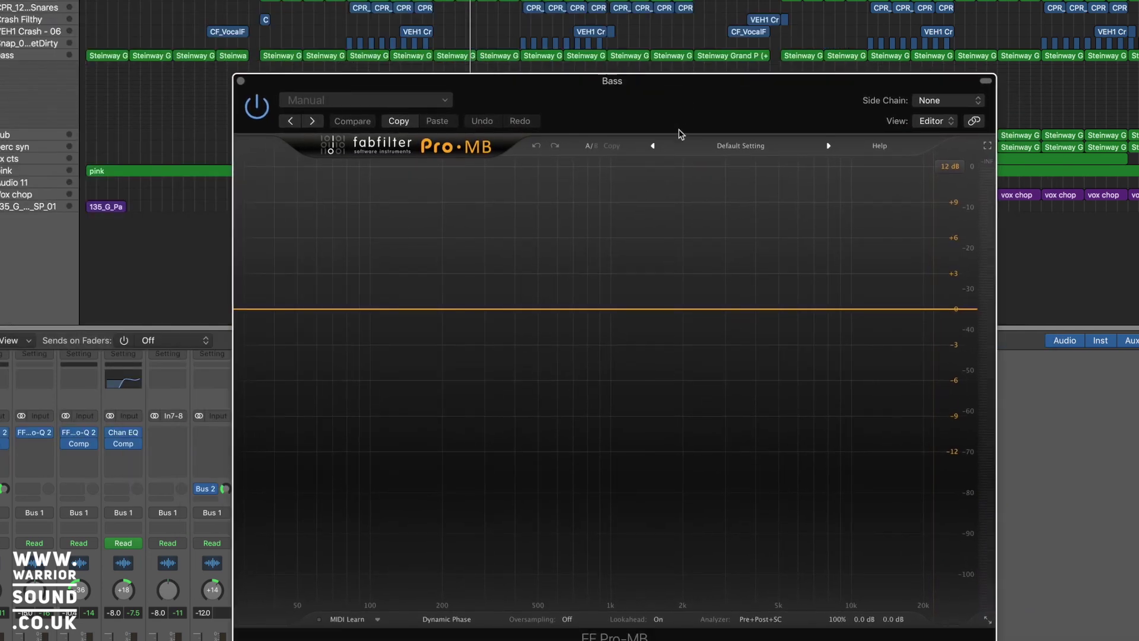
{"action": "left_click", "coordinate": [943, 102]}
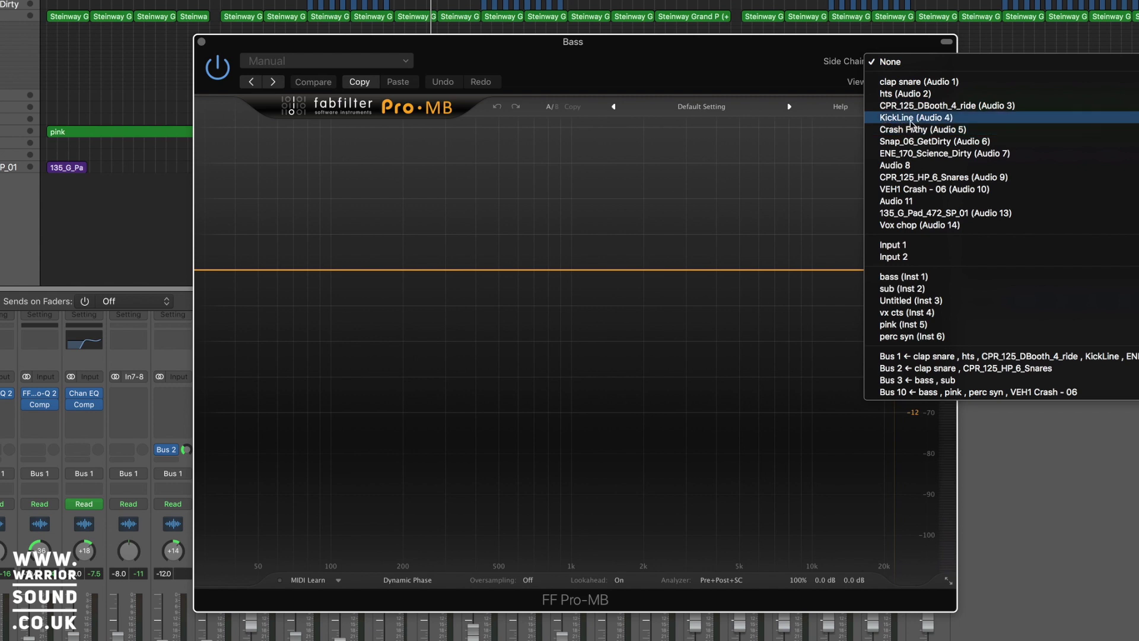
{"action": "left_click", "coordinate": [913, 118]}
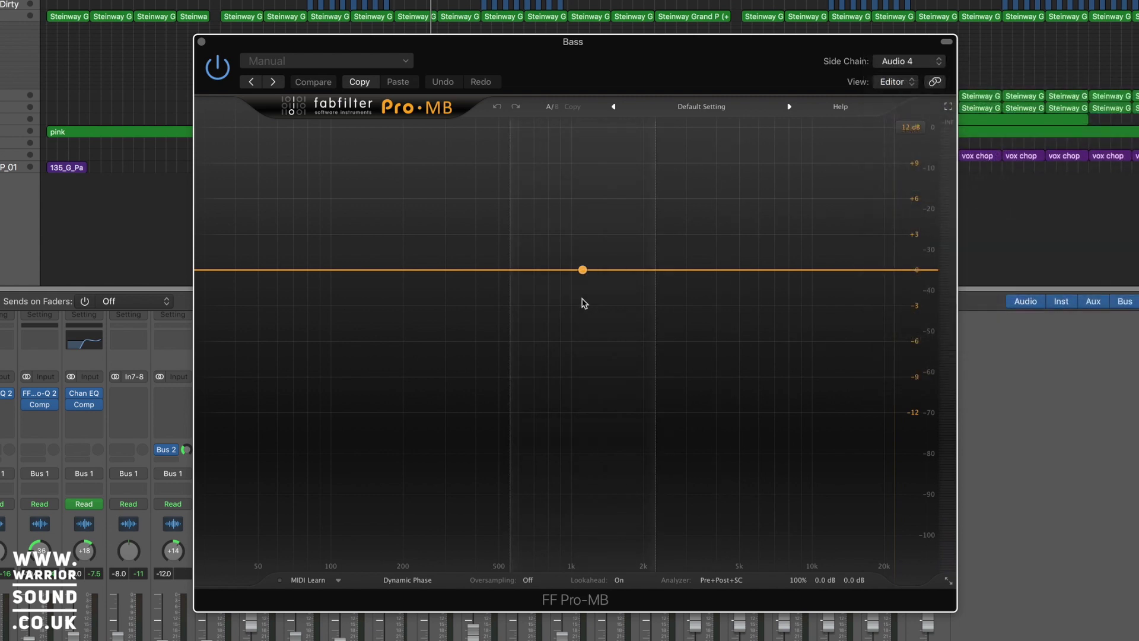
Add a low band in the Pro-MB with its high crossover at about 120 Hz
{"action": "left_click", "coordinate": [263, 270]}
{"action": "mouse_move", "coordinate": [330, 295]}
{"action": "left_mouse_down"}
{"action": "mouse_move", "coordinate": [331, 243]}
{"action": "mouse_move", "coordinate": [664, 246]}
{"action": "mouse_move", "coordinate": [759, 268]}
{"action": "mouse_move", "coordinate": [544, 270]}
{"action": "mouse_move", "coordinate": [658, 285]}
{"action": "mouse_move", "coordinate": [335, 290]}
{"action": "left_mouse_up"}
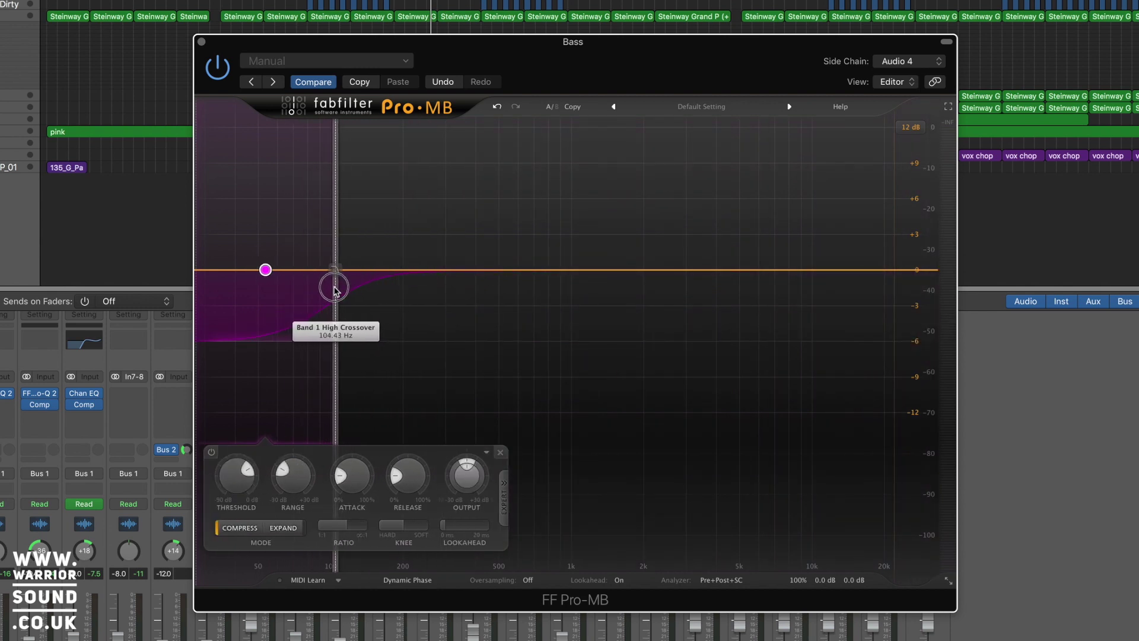
{"action": "mouse_move", "coordinate": [333, 248]}
{"action": "left_mouse_down"}
{"action": "mouse_move", "coordinate": [387, 242]}
{"action": "mouse_move", "coordinate": [351, 245]}
{"action": "left_mouse_up"}
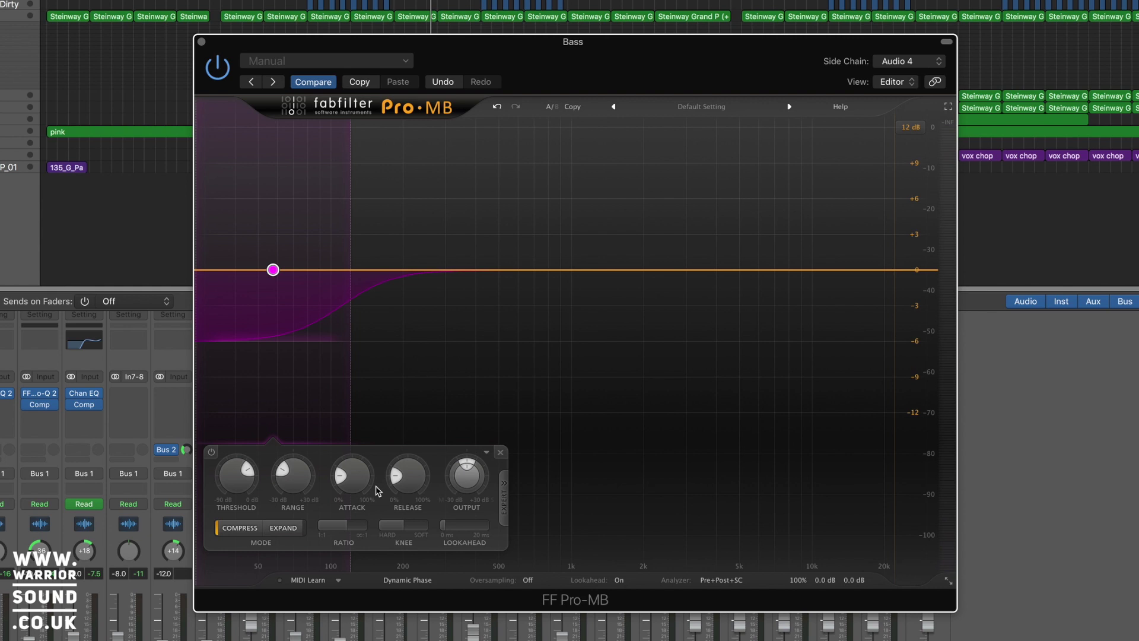
Reveal the low band's expert controls, switch its side chain to external and play the loop to hear the ducking
{"action": "left_click", "coordinate": [506, 501]}
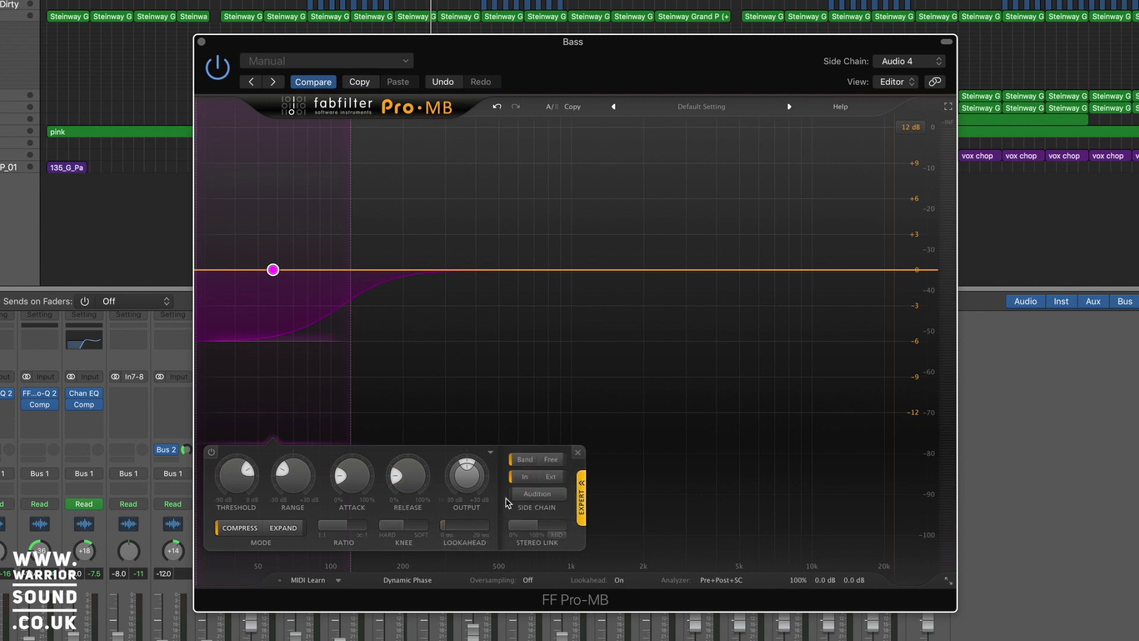
{"action": "left_click", "coordinate": [560, 479]}
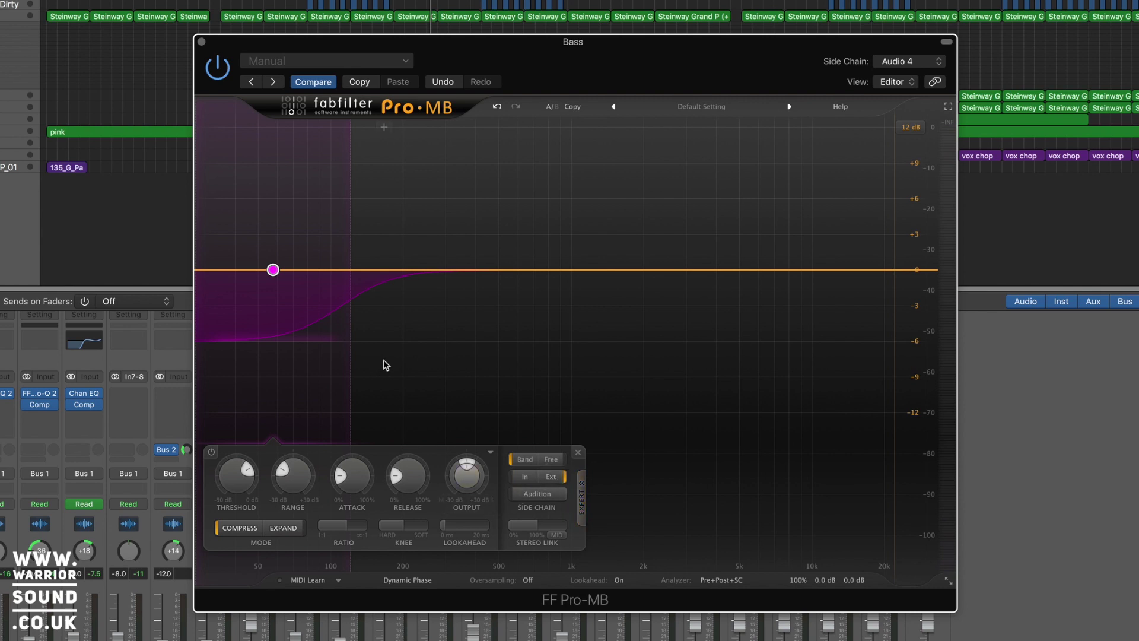
{"action": "key", "text": "space"}
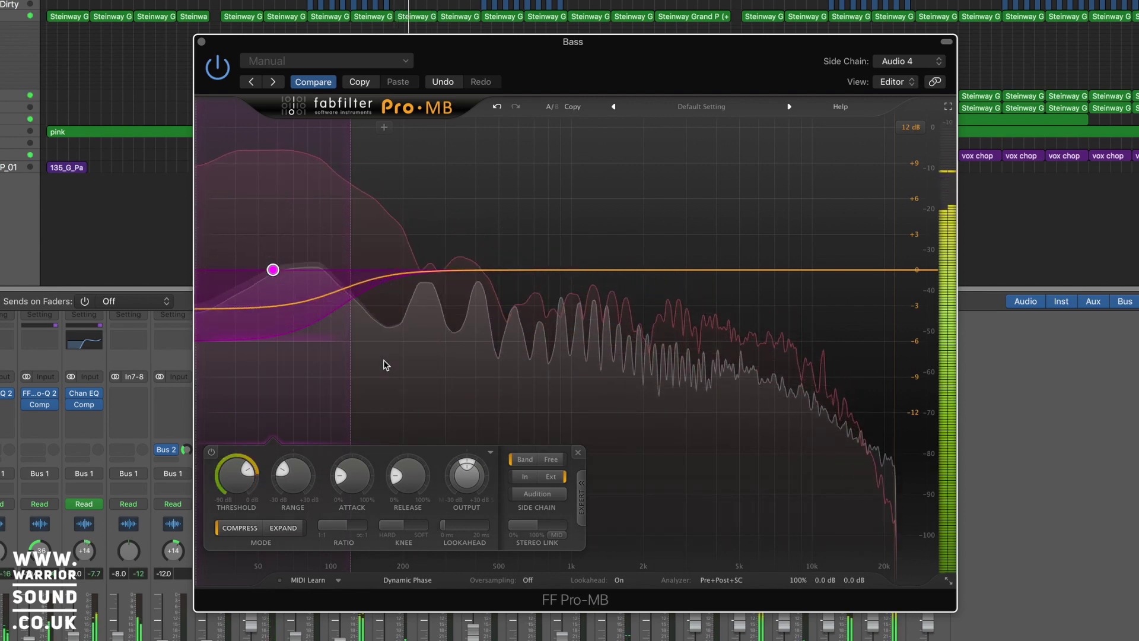
{"action": "key", "text": "space"}
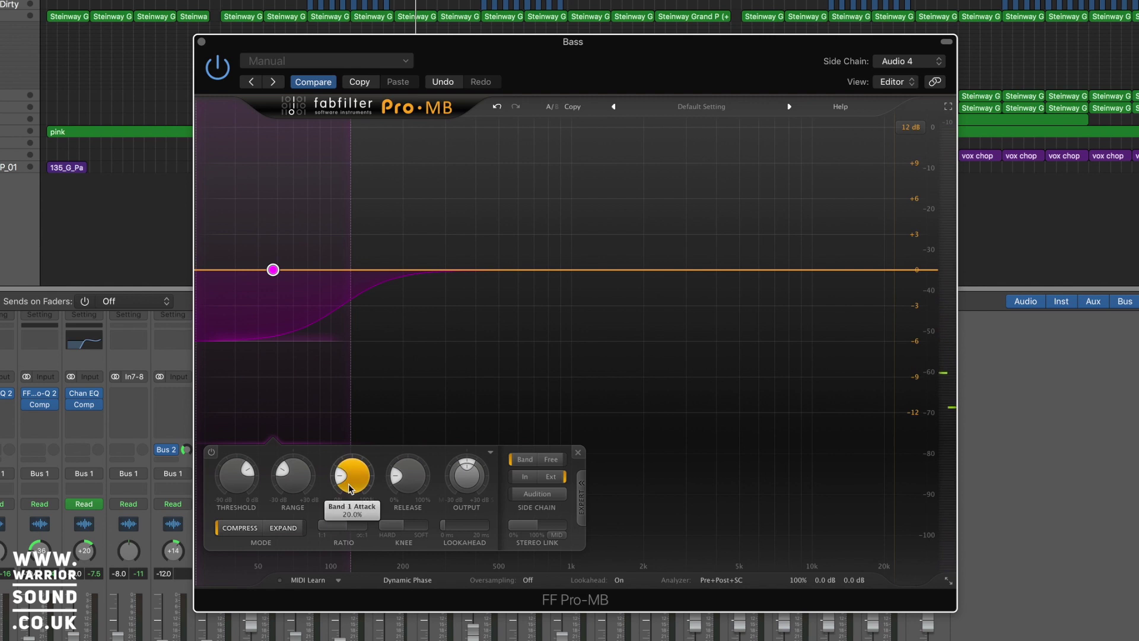
Try a near-minimum attack on the low band and play the loop
{"action": "scroll", "coordinate": [352, 475], "scroll_direction": "down", "scroll_amount": 3}
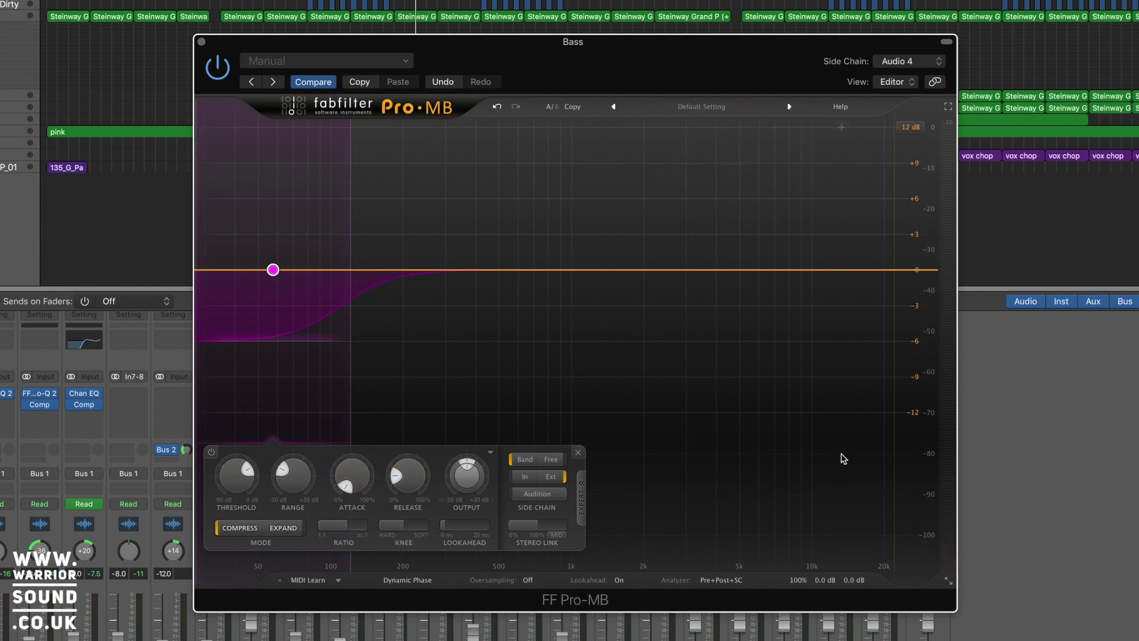
{"action": "key", "text": "space"}
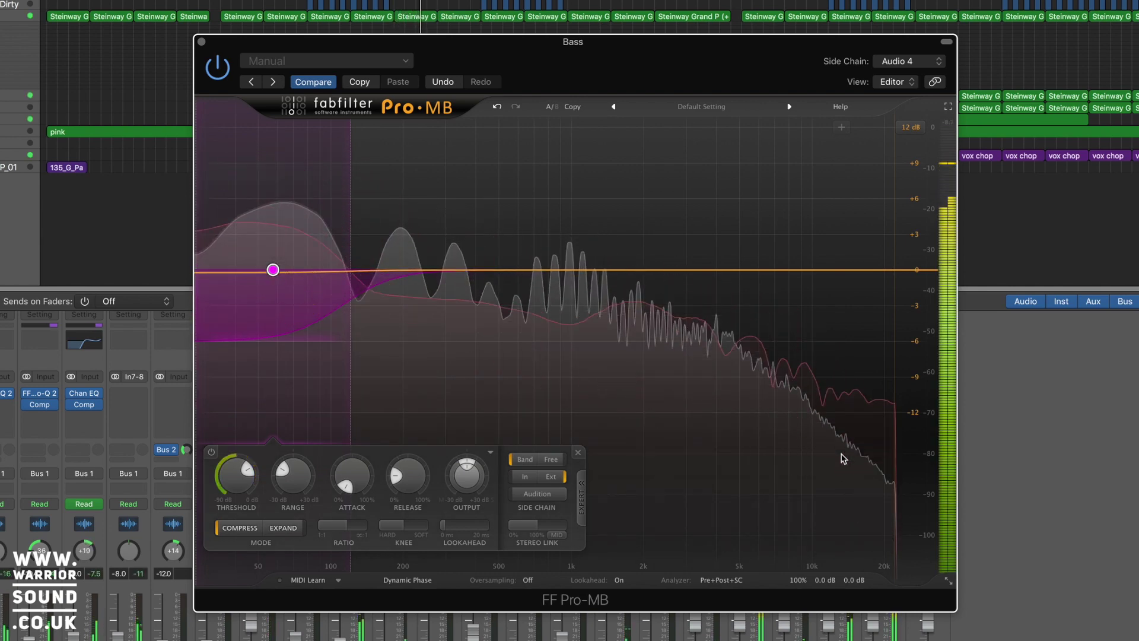
{"action": "key", "text": "space"}
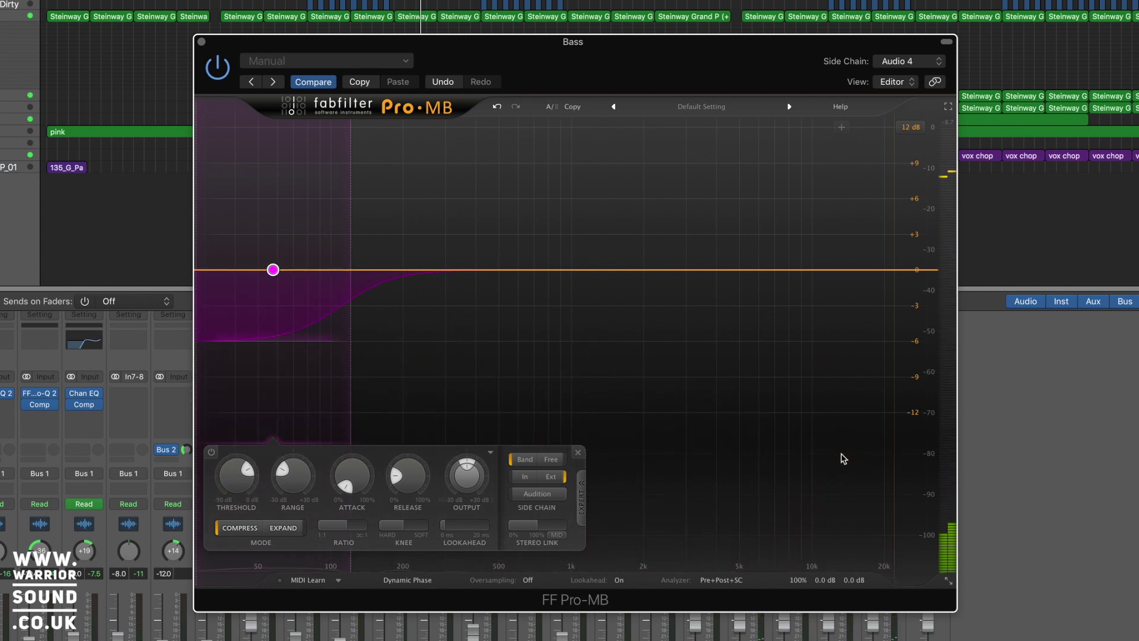
Raise the low band's attack again, set its release to 46% and play the loop
{"action": "left_click_drag", "start_coordinate": [351, 475], "coordinate": [426, 432]}
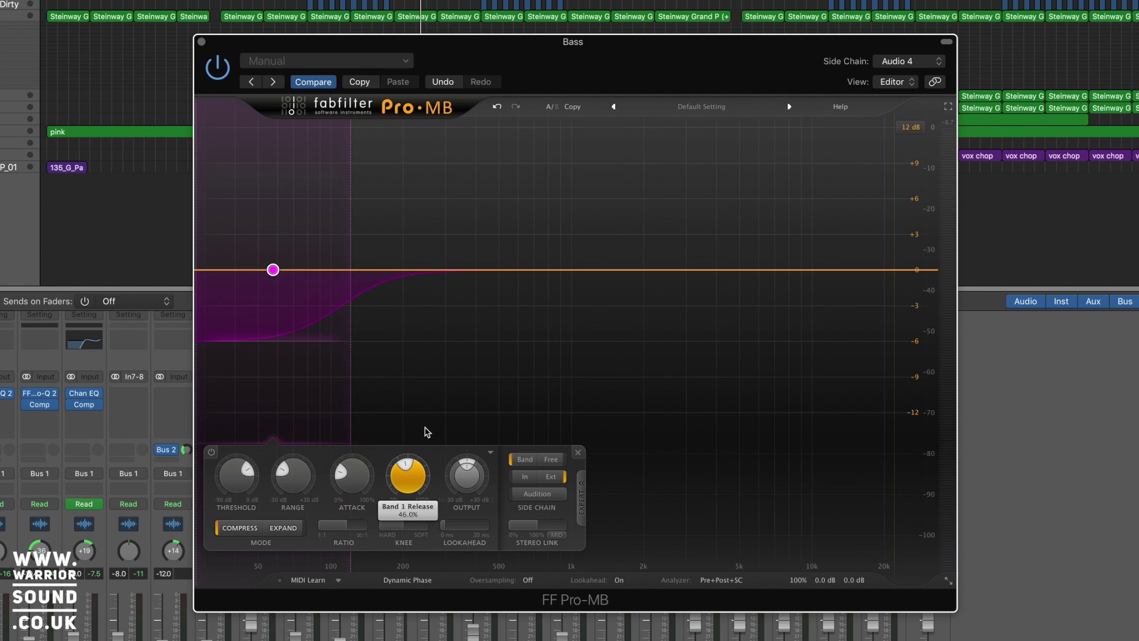
{"action": "key", "text": "space"}
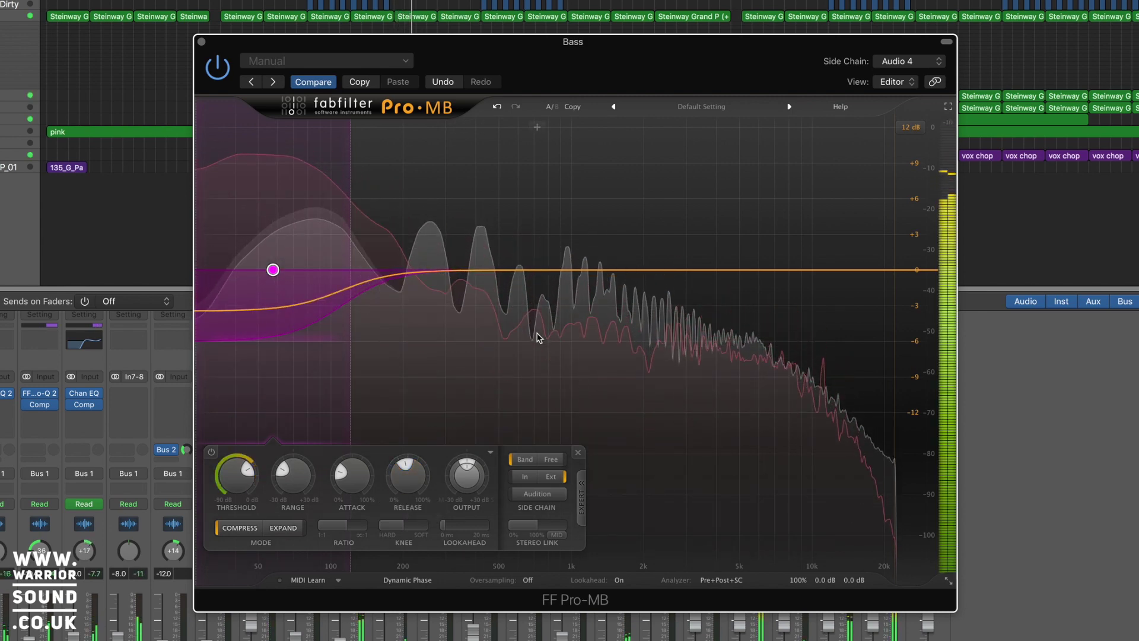
{"action": "key", "text": "space"}
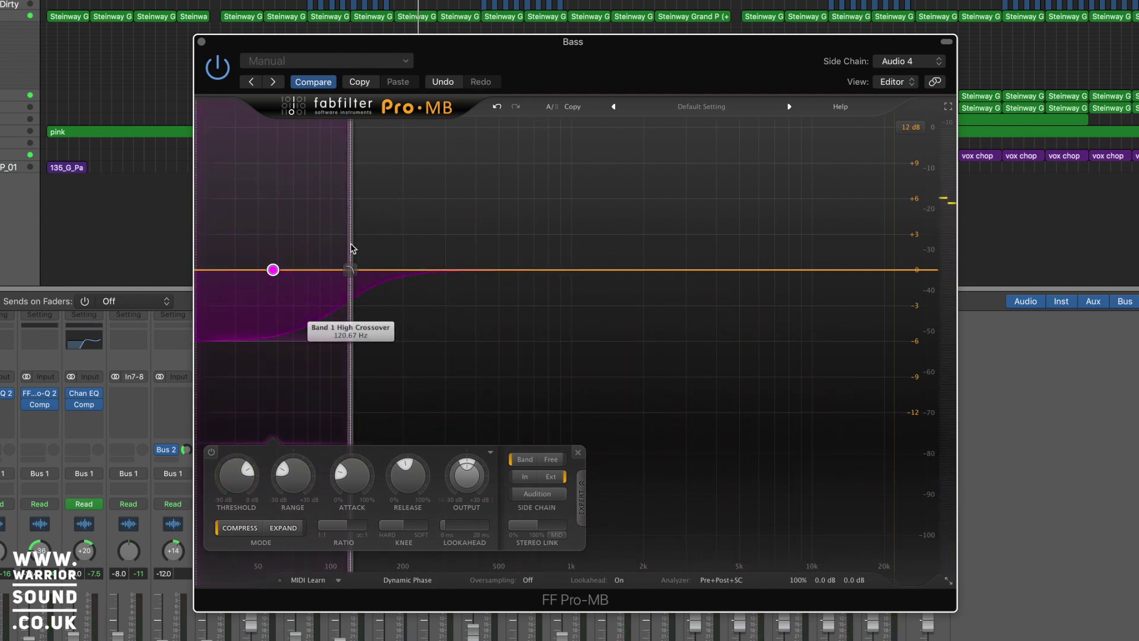
Lower the low band's high crossover to just above 100 Hz and play the loop
{"action": "left_click_drag", "start_coordinate": [350, 247], "coordinate": [334, 247]}
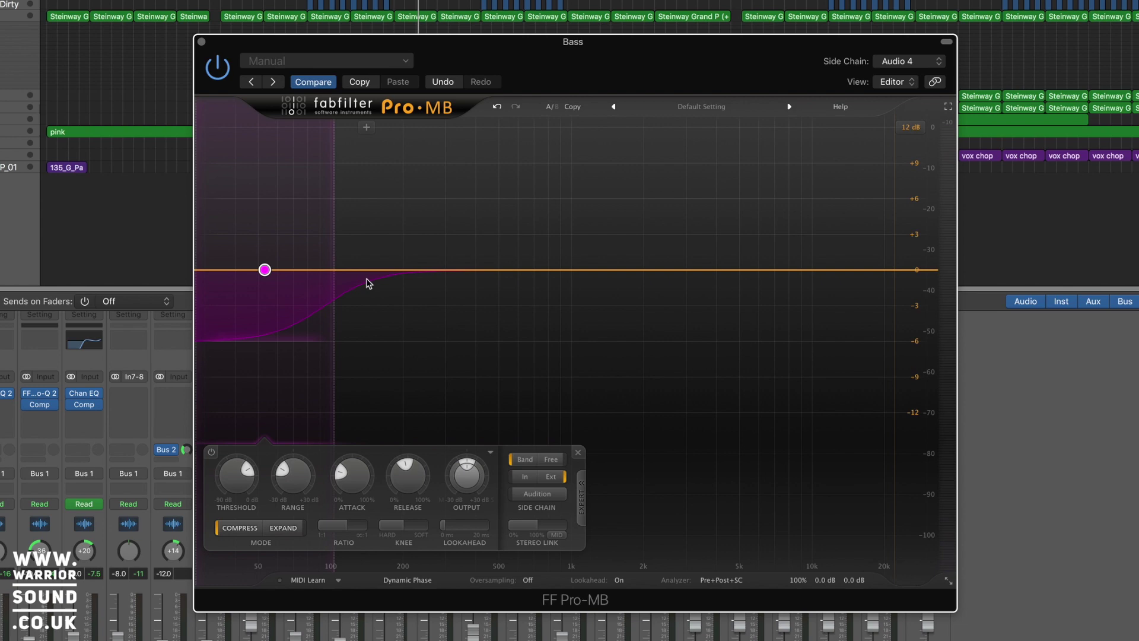
{"action": "key", "text": "space"}
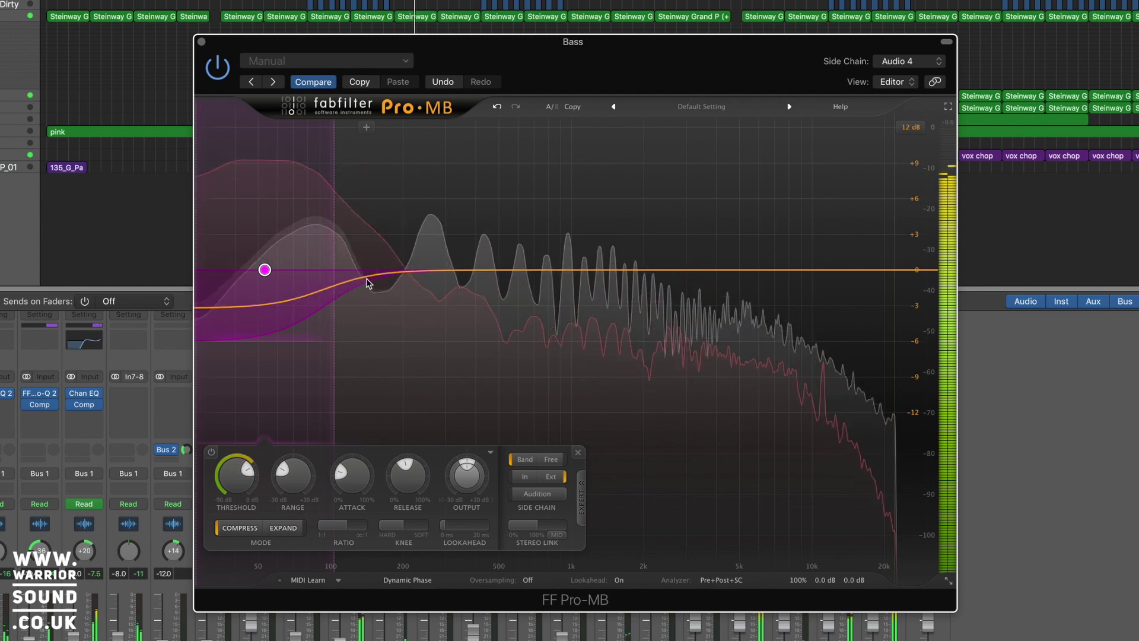
{"action": "key", "text": "space"}
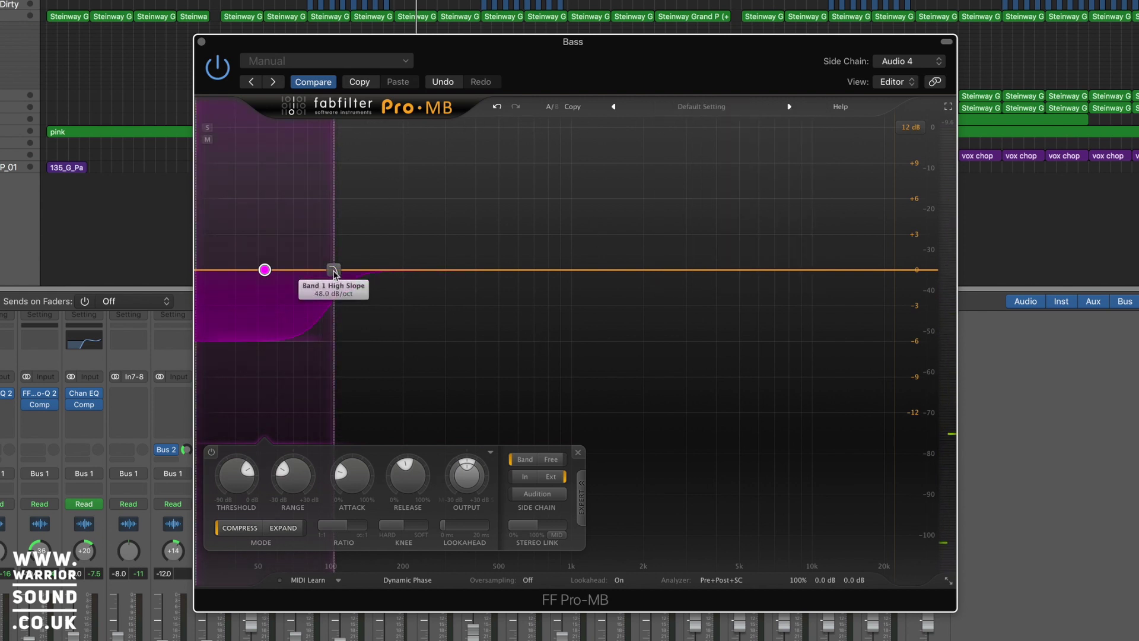
Steepen the low band's high slope and fine-tune its crossover around 100 Hz while listening to the loop
{"action": "left_click_drag", "start_coordinate": [339, 267], "coordinate": [330, 265]}
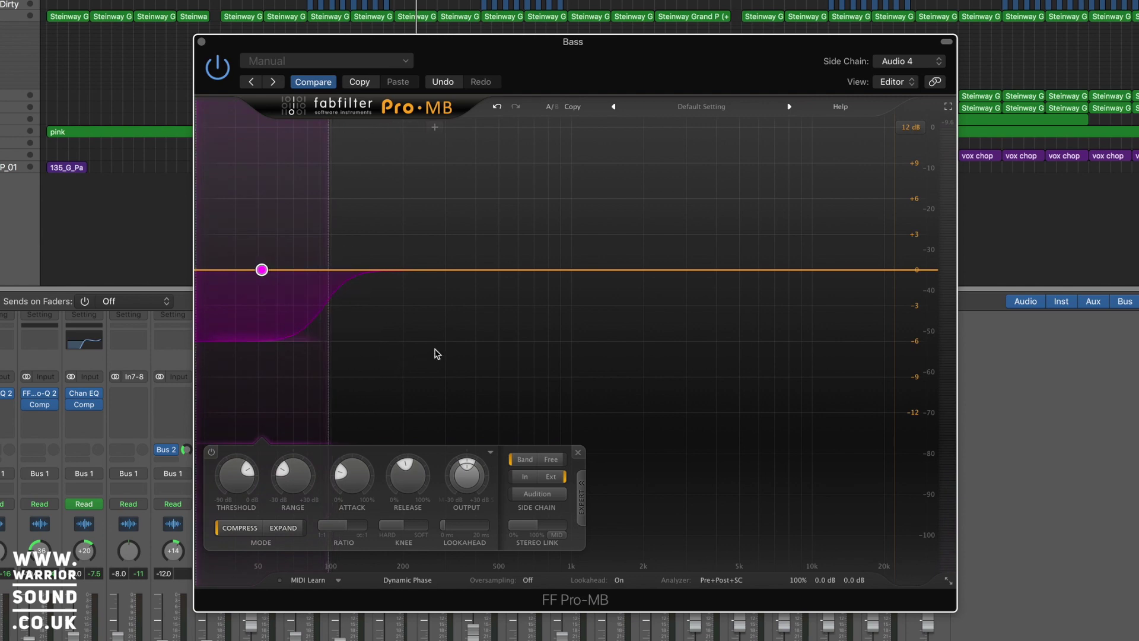
{"action": "key", "text": "space"}
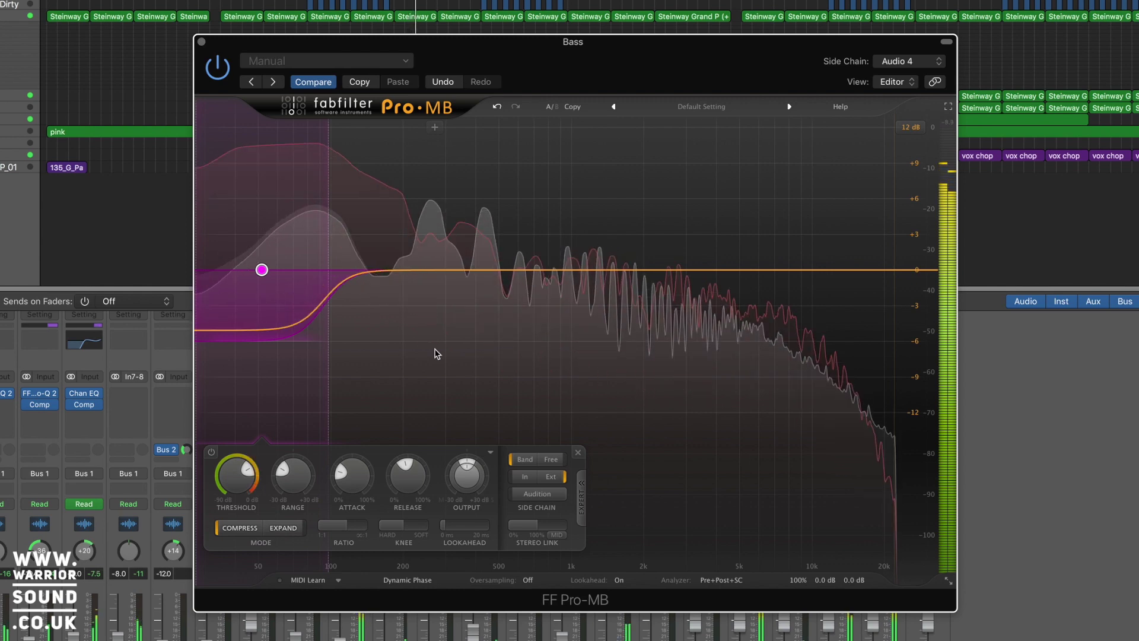
{"action": "mouse_move", "coordinate": [328, 246]}
{"action": "left_mouse_down"}
{"action": "mouse_move", "coordinate": [350, 242]}
{"action": "mouse_move", "coordinate": [336, 242]}
{"action": "left_mouse_up"}
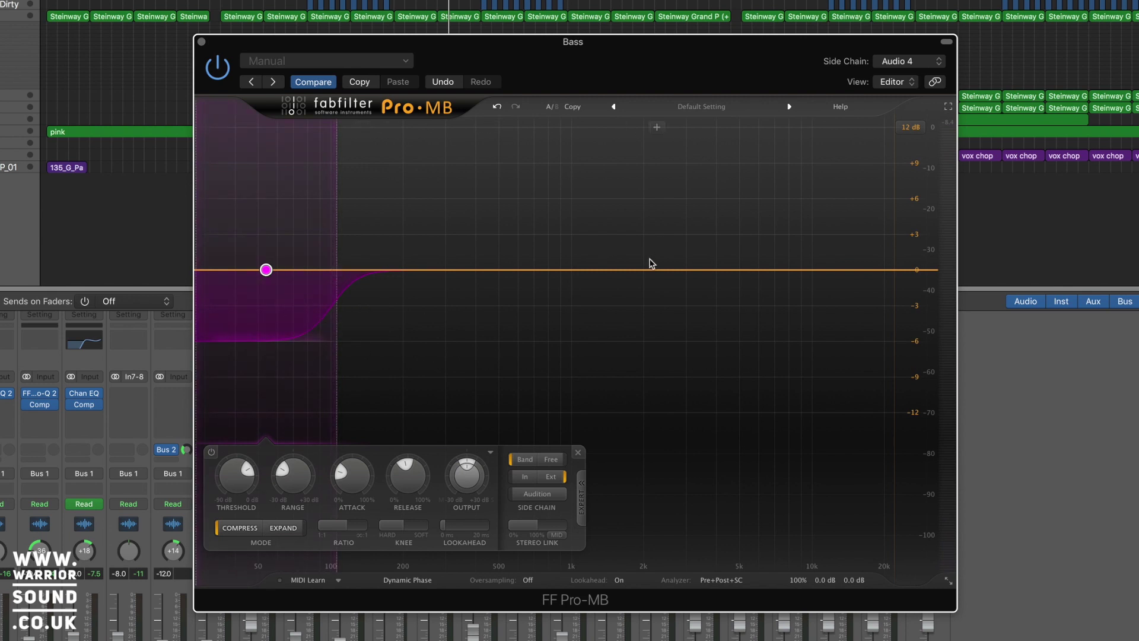
Add a second band at about 650 Hz in Expand mode with a range of about +3 dB and an external side chain
{"action": "left_click", "coordinate": [527, 270]}
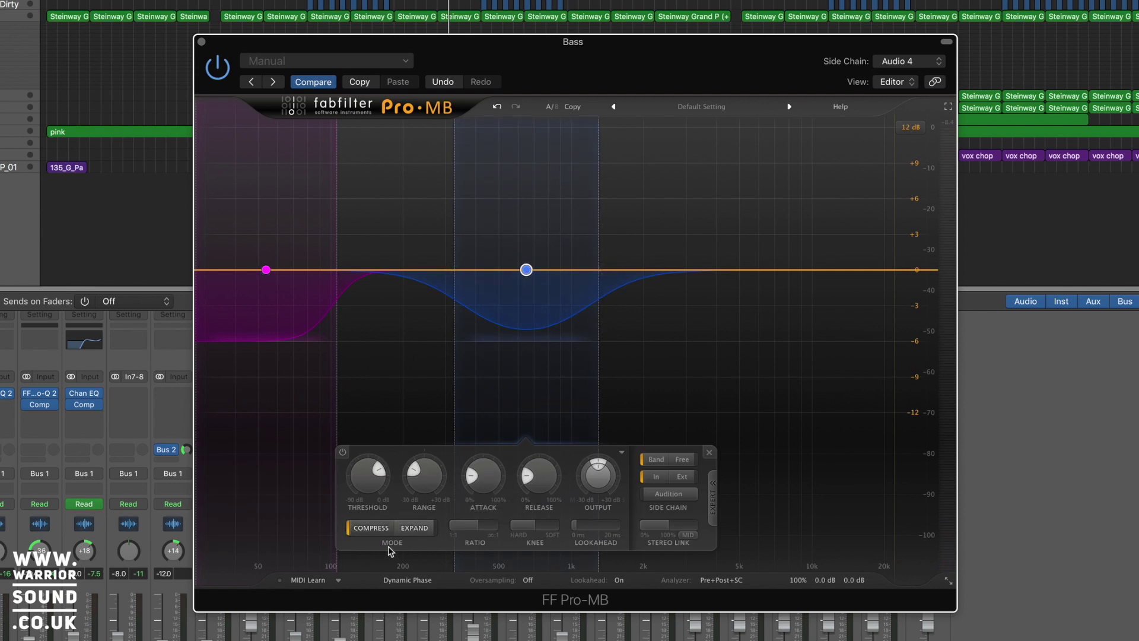
{"action": "left_click", "coordinate": [415, 529]}
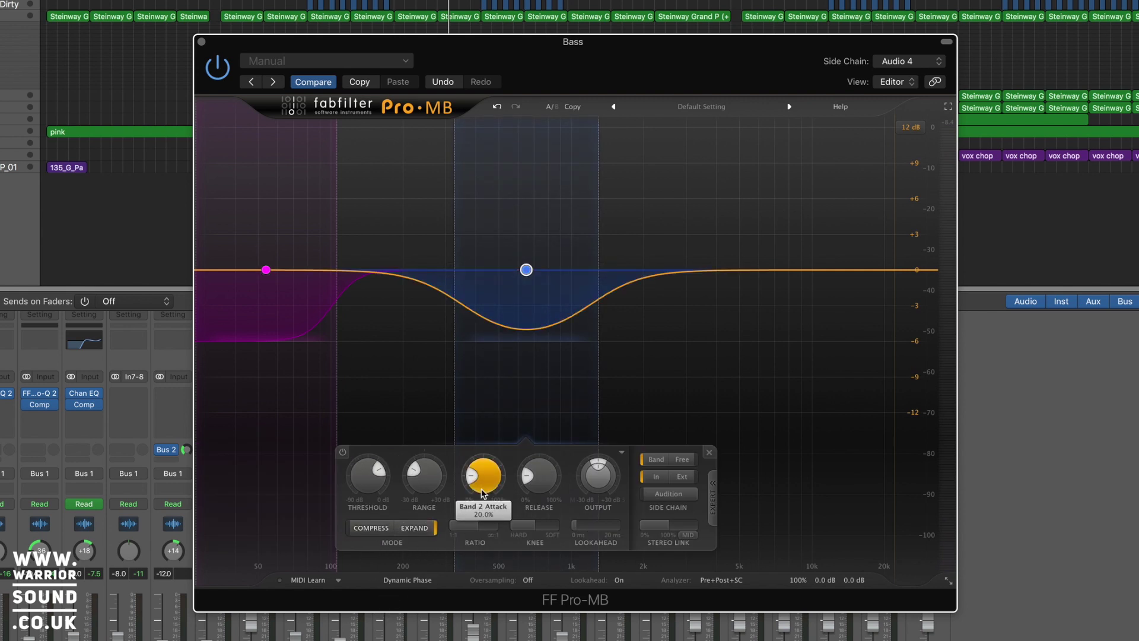
{"action": "left_click_drag", "start_coordinate": [421, 478], "coordinate": [427, 433]}
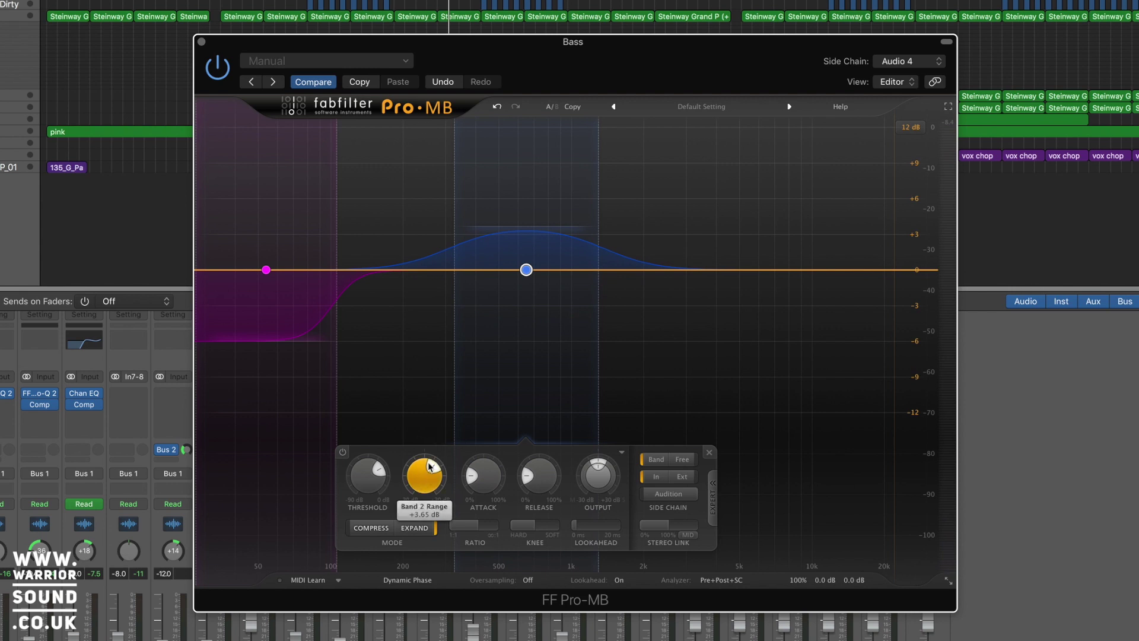
{"action": "left_click_drag", "start_coordinate": [420, 484], "coordinate": [425, 497]}
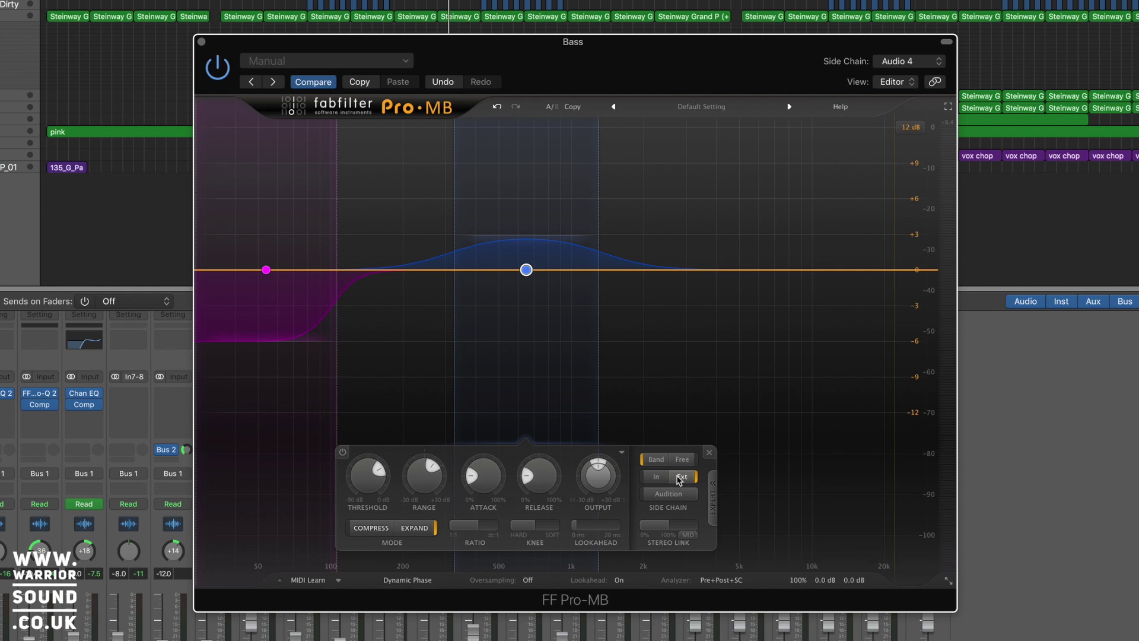
Lower the second band's threshold, lengthen its release and raise its range to about +6 dB while checking it against the loop
{"action": "key", "text": "space"}
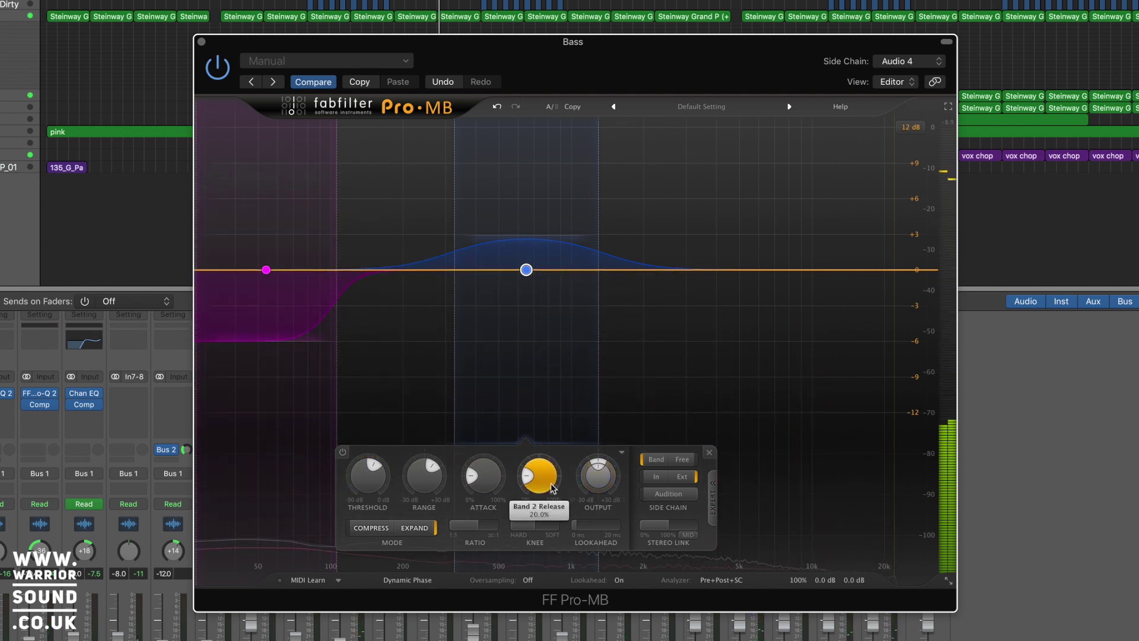
{"action": "left_click_drag", "start_coordinate": [552, 488], "coordinate": [563, 394]}
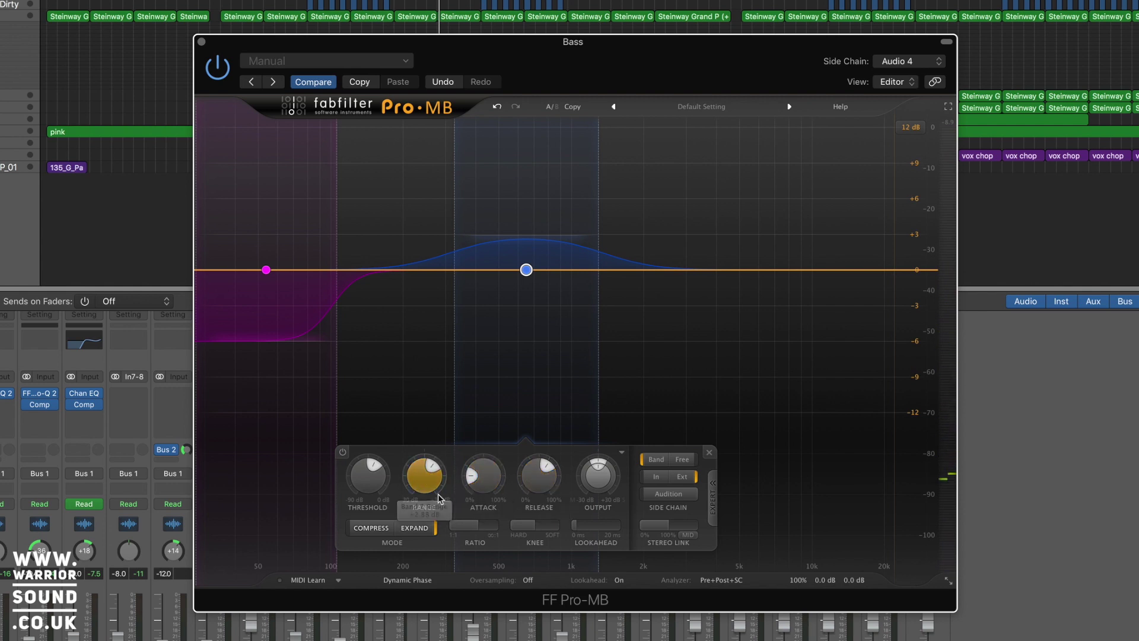
{"action": "left_click_drag", "start_coordinate": [440, 497], "coordinate": [430, 446]}
{"action": "key", "text": "space"}
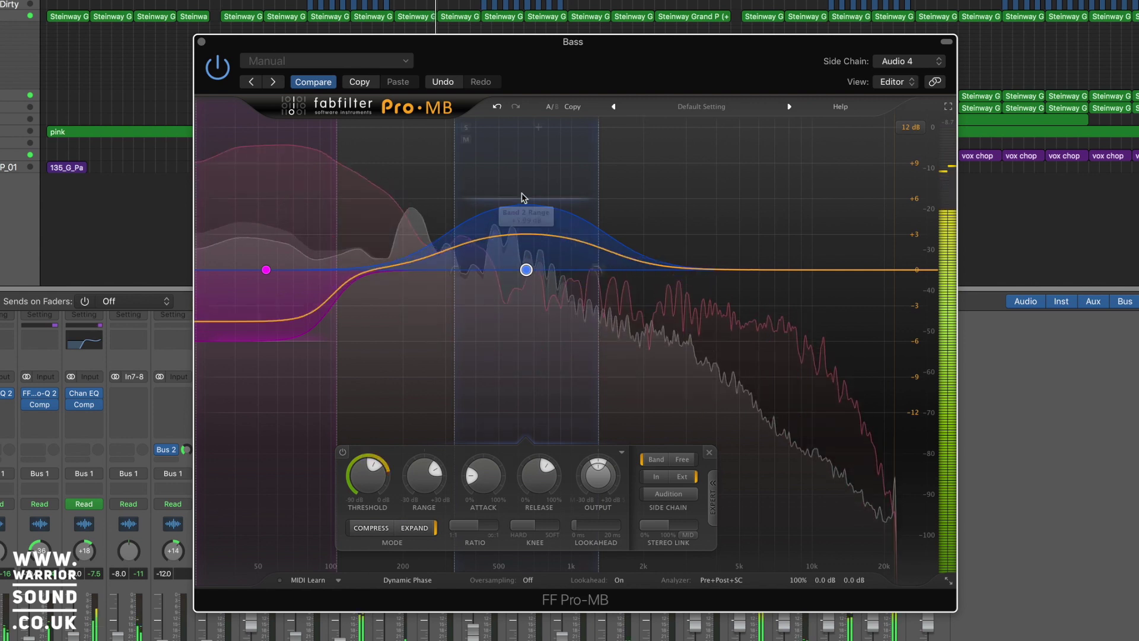
Solo the second band, move it to about 1250 Hz, lower its threshold during playback and unsolo it
{"action": "left_click", "coordinate": [465, 127]}
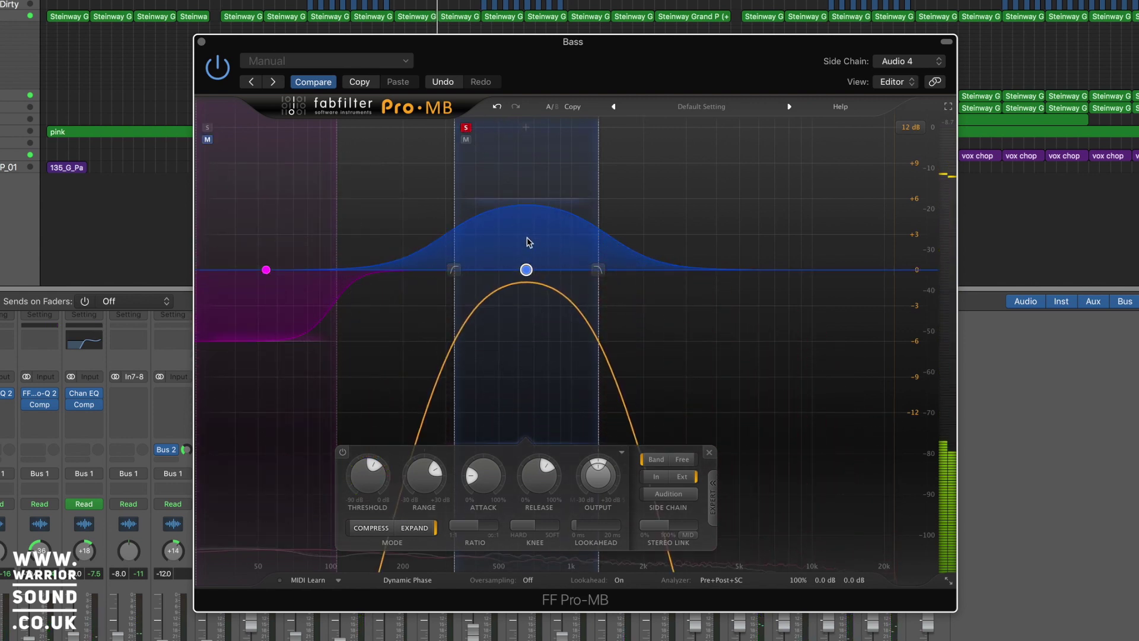
{"action": "mouse_move", "coordinate": [526, 271]}
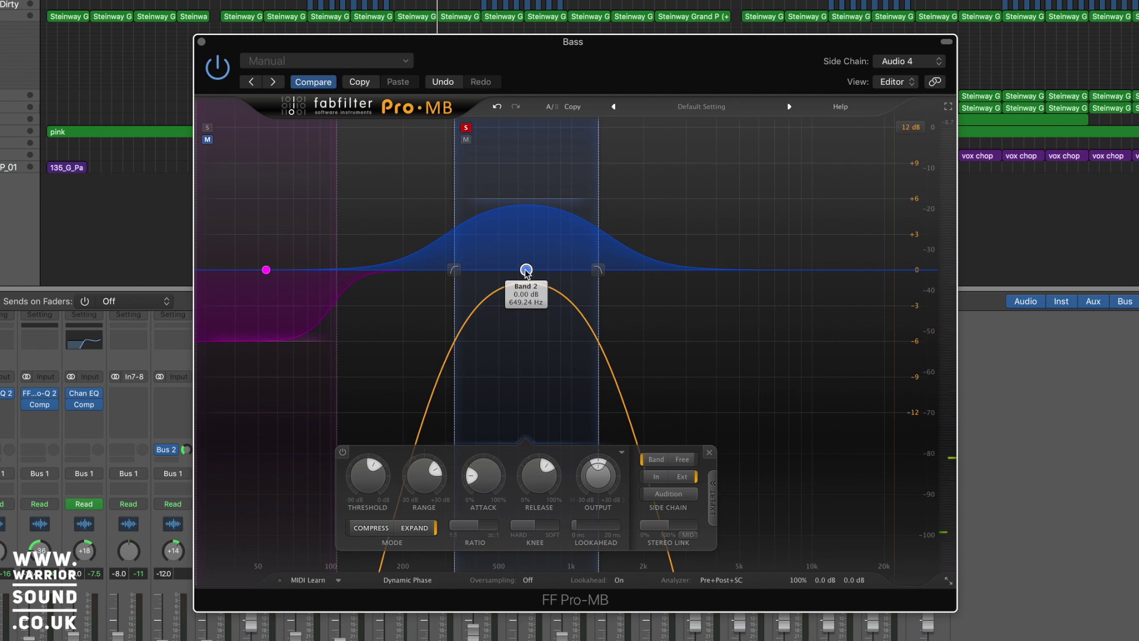
{"action": "left_click_drag", "start_coordinate": [527, 270], "coordinate": [594, 271]}
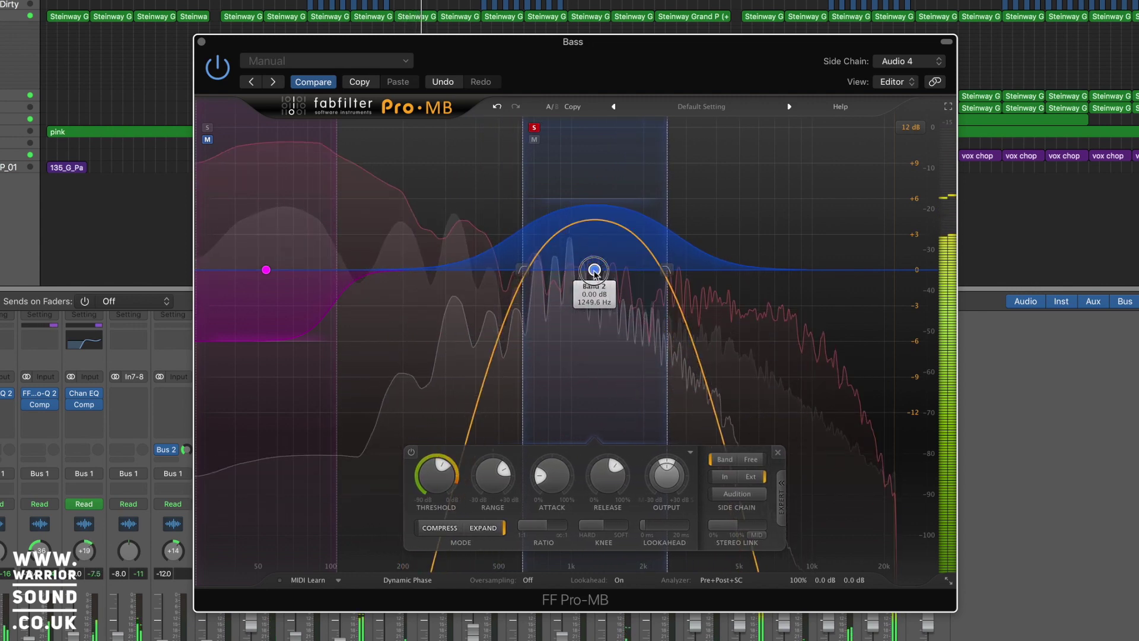
{"action": "left_click_drag", "start_coordinate": [438, 478], "coordinate": [440, 490]}
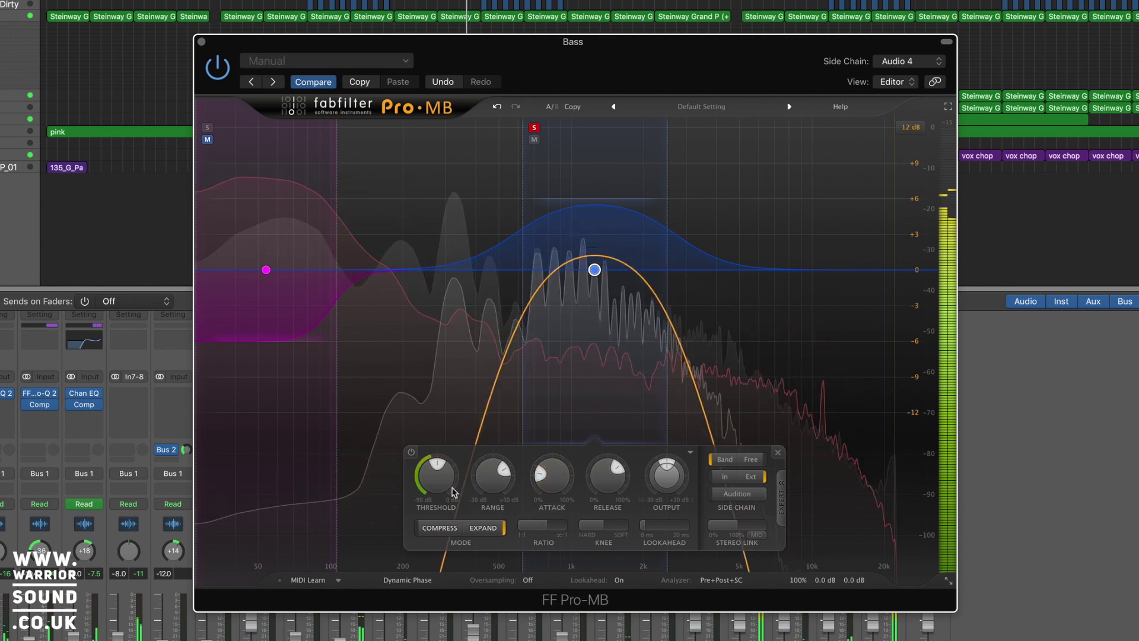
{"action": "left_click", "coordinate": [534, 129]}
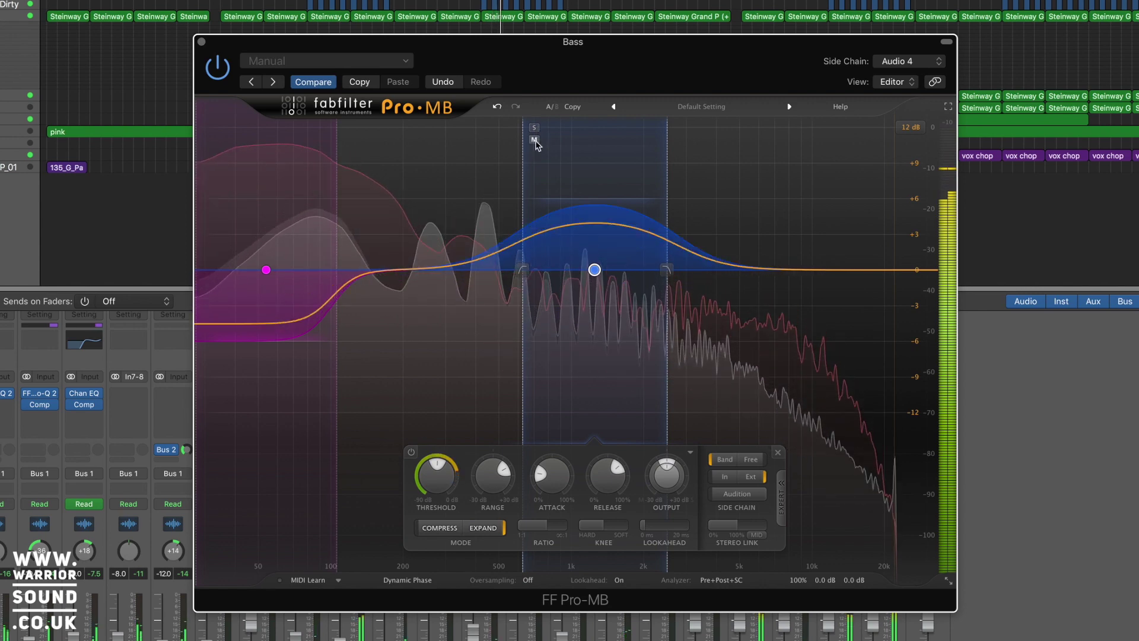
Toggle the second band's mute and bypass during playback to compare the loop with and without it
{"action": "left_click", "coordinate": [535, 141]}
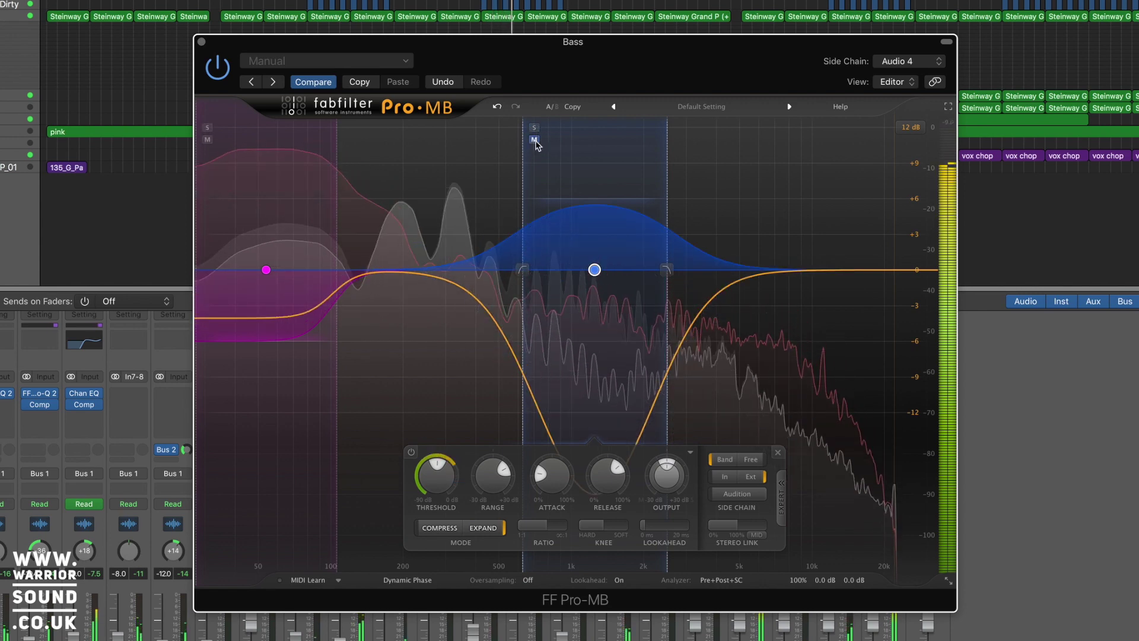
{"action": "left_click", "coordinate": [535, 140]}
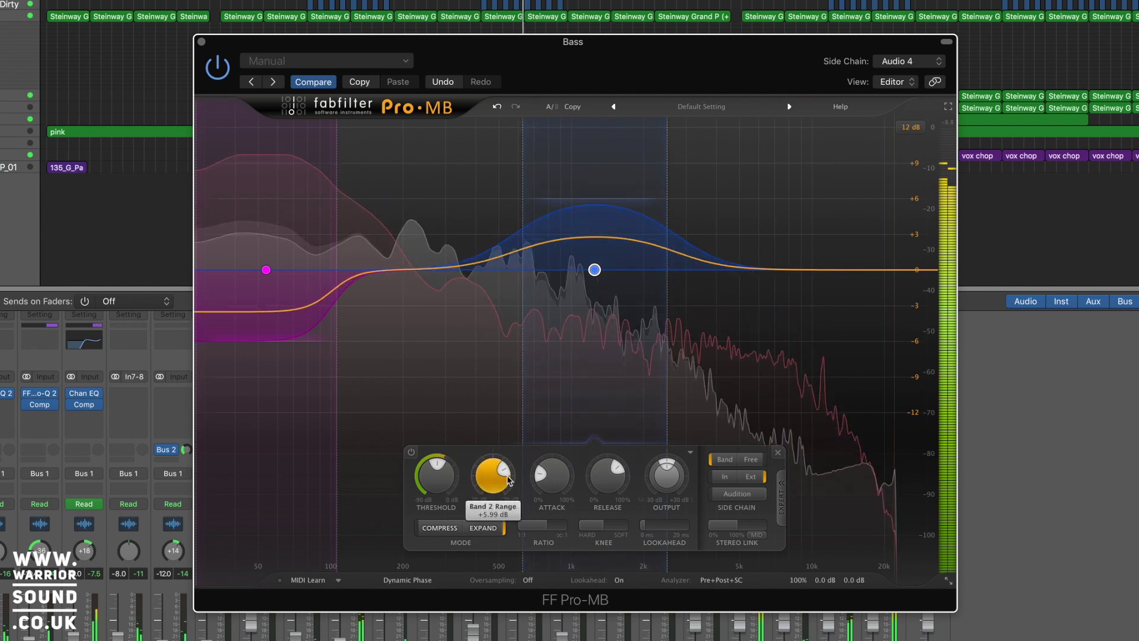
{"action": "left_click", "coordinate": [412, 453]}
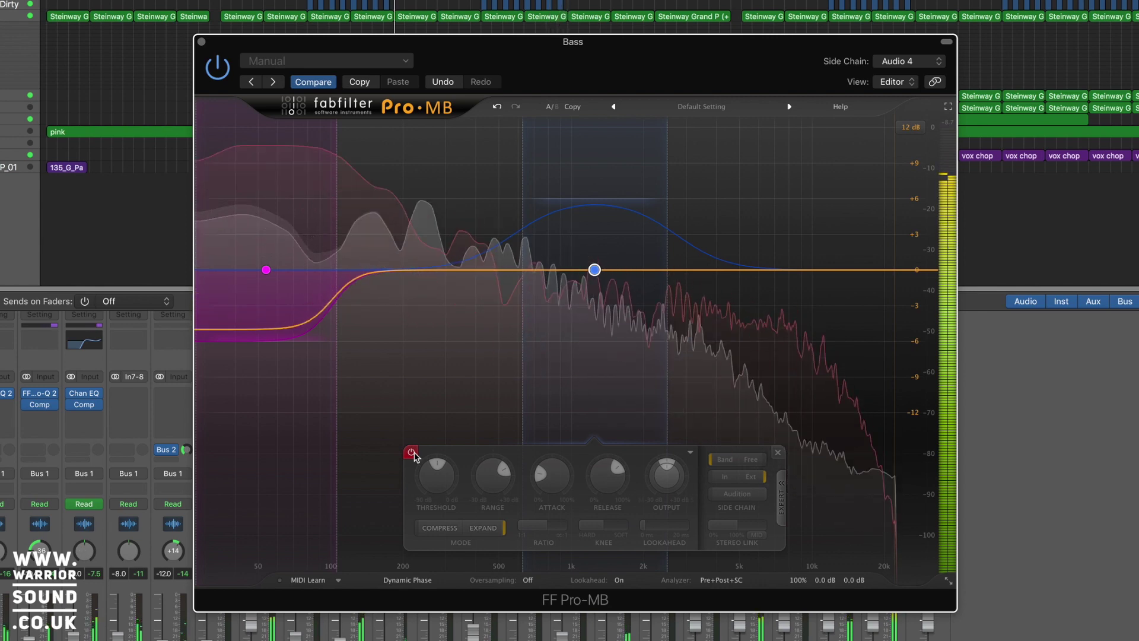
{"action": "left_click", "coordinate": [413, 453]}
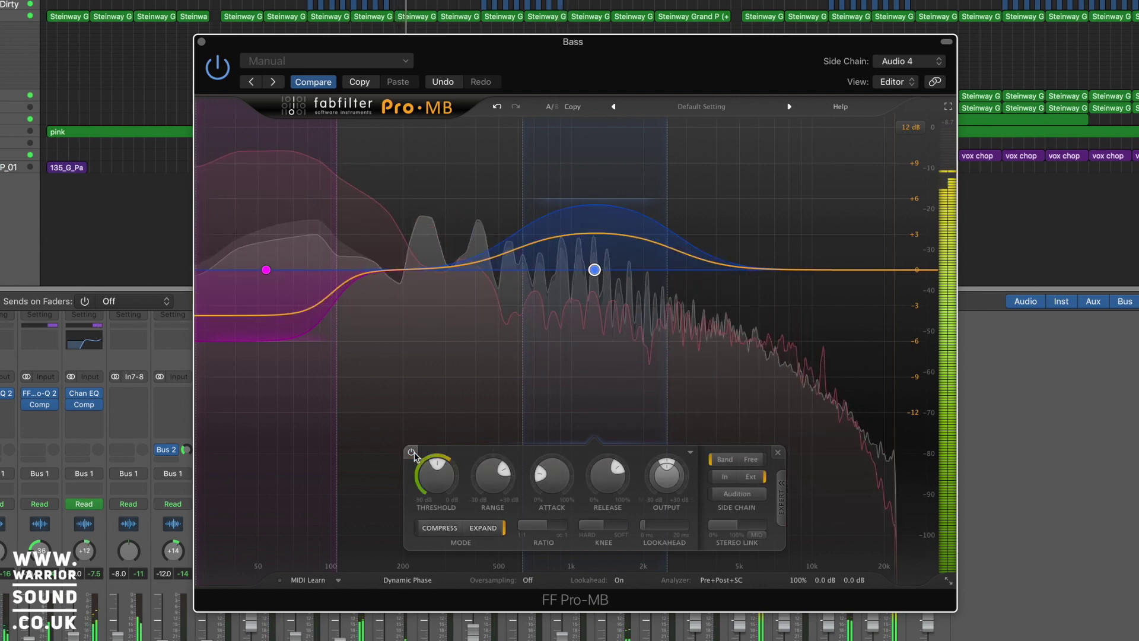